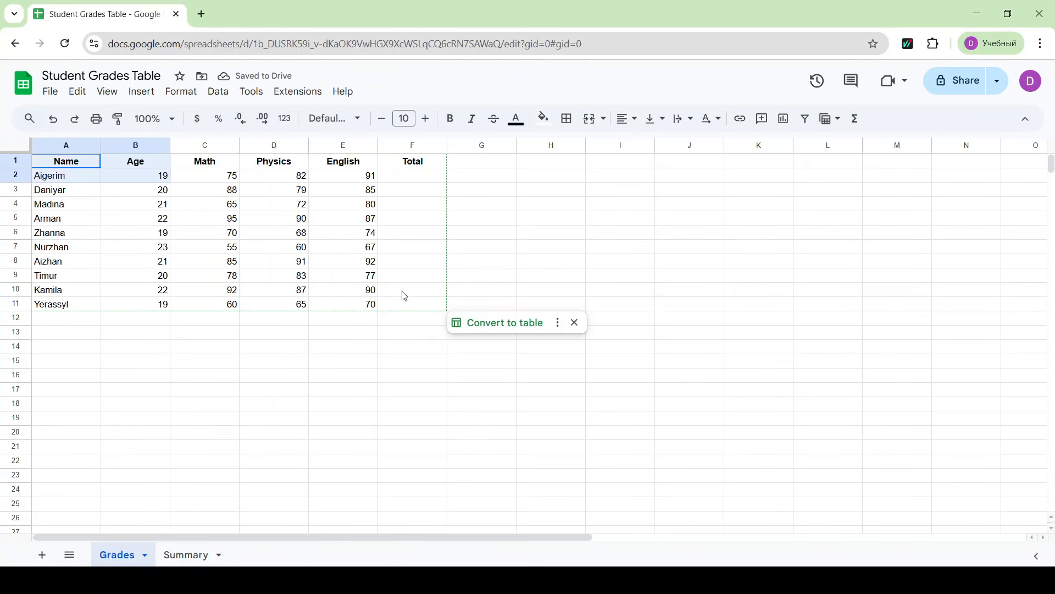
- Apply all borders, inner and outer, to every cell of the grades table A1:F11
key(ctrl+a)
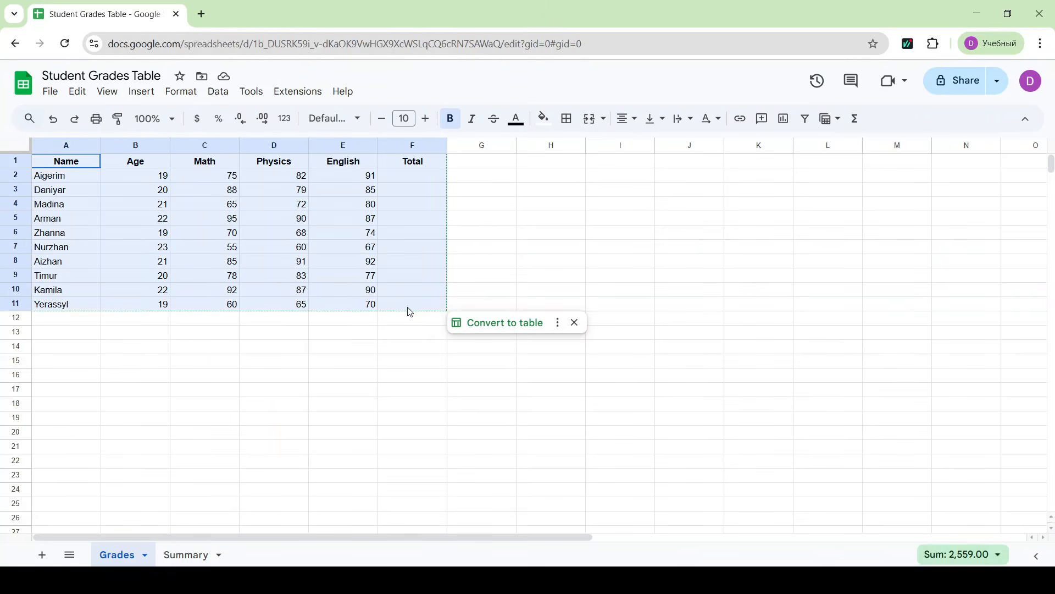
click(574, 121)
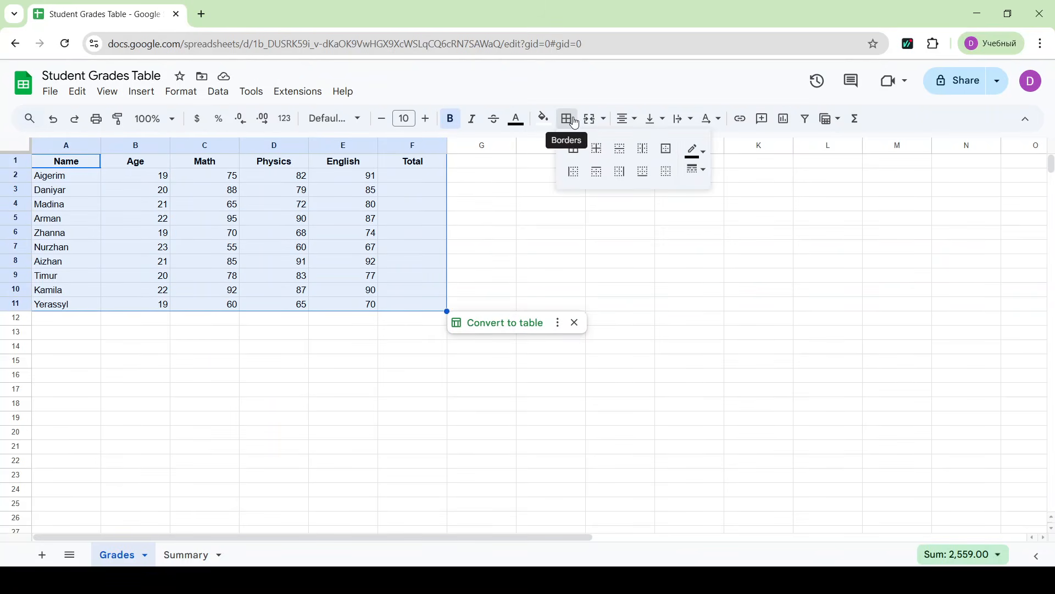
click(575, 149)
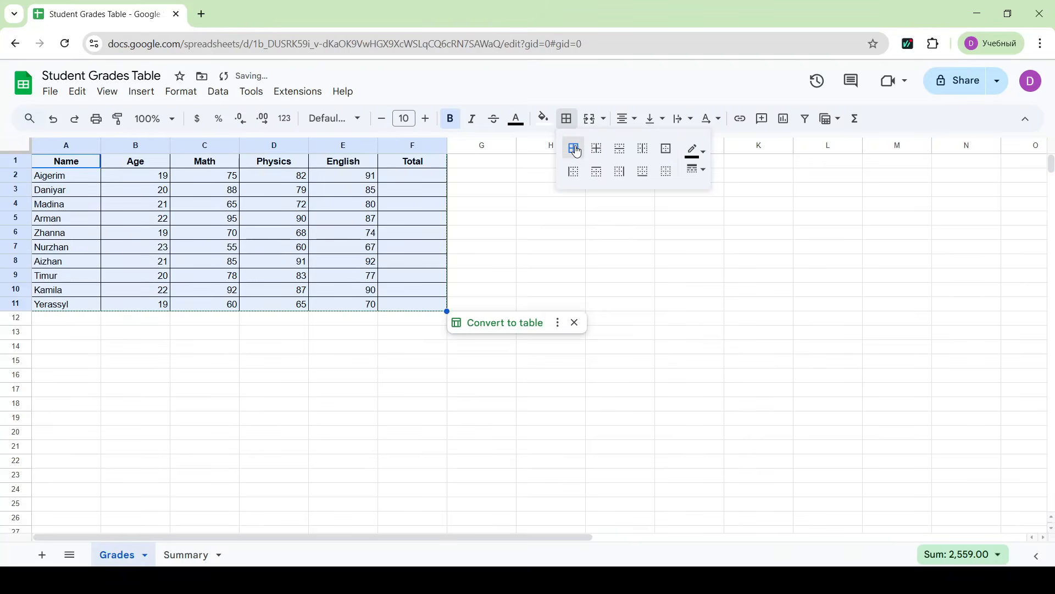
click(349, 391)
- Fill the header row cells A1:F1 with a light blue background color
drag(93, 162, 413, 165)
click(549, 119)
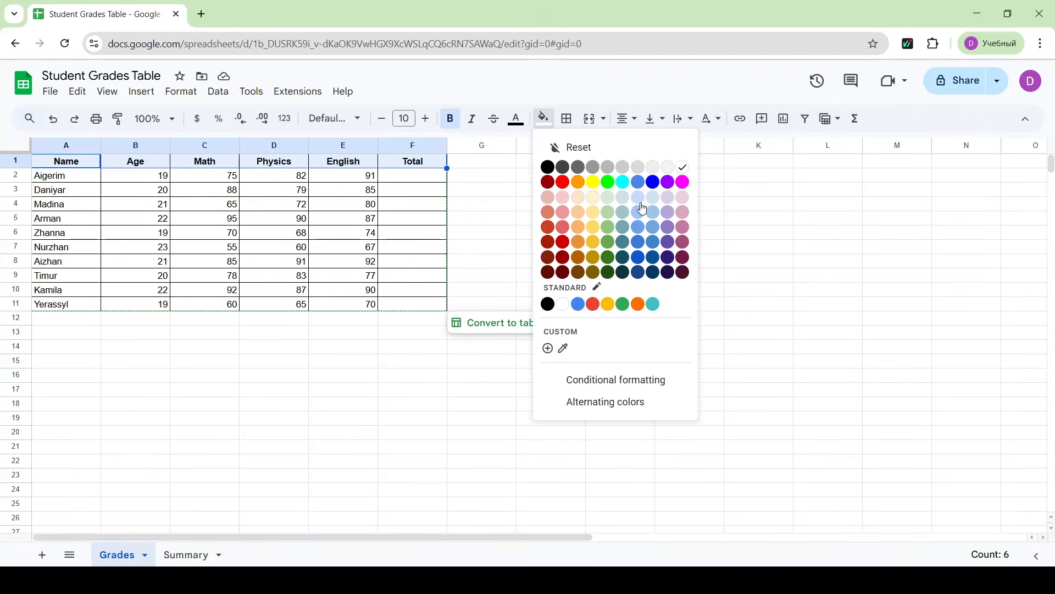
click(638, 210)
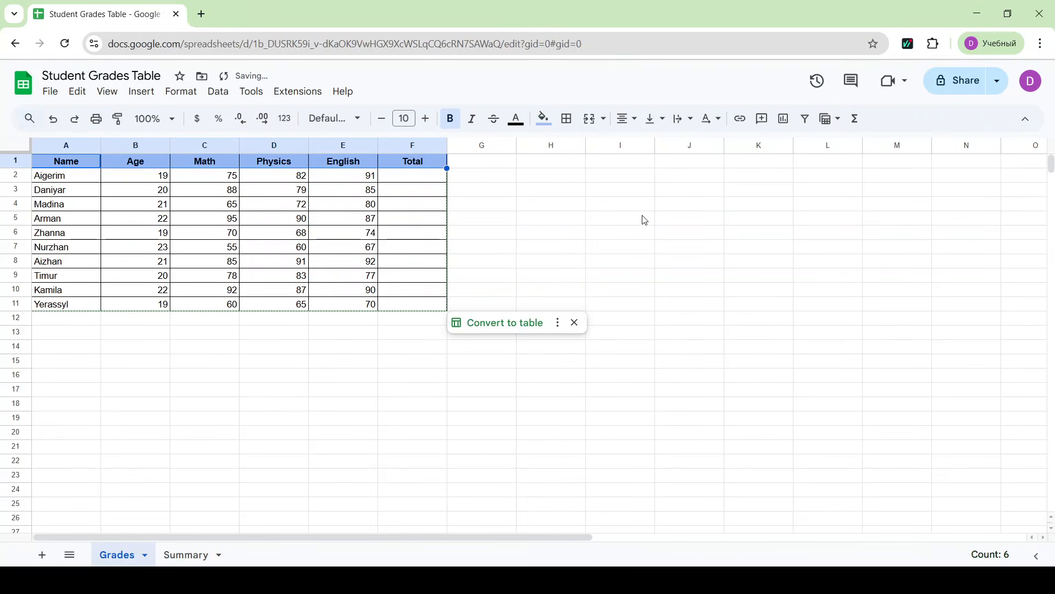
- Left-align the header row A1:F1 and return it to center alignment
click(627, 118)
click(628, 145)
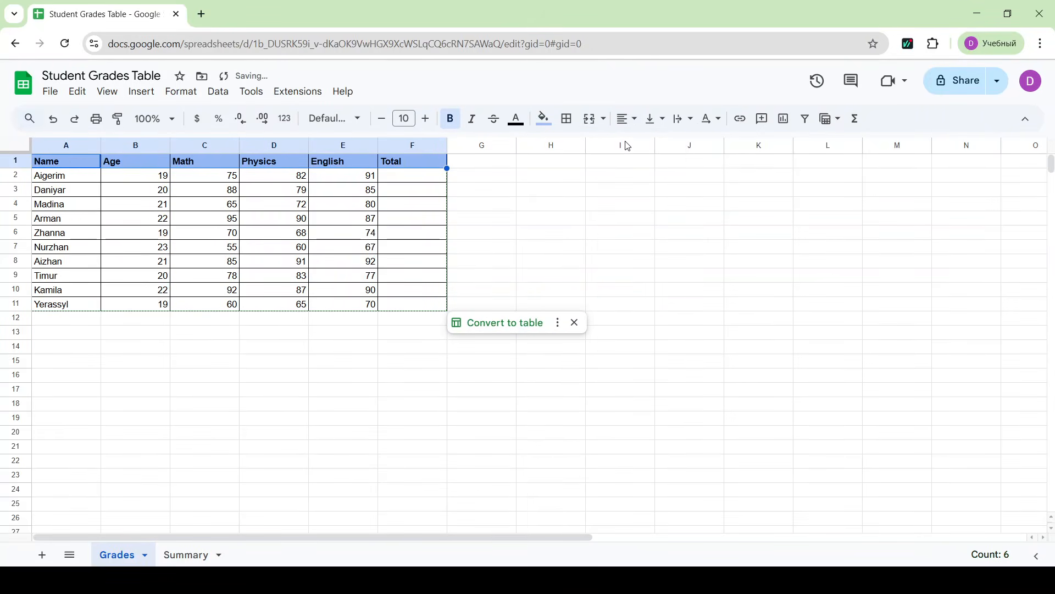
click(625, 119)
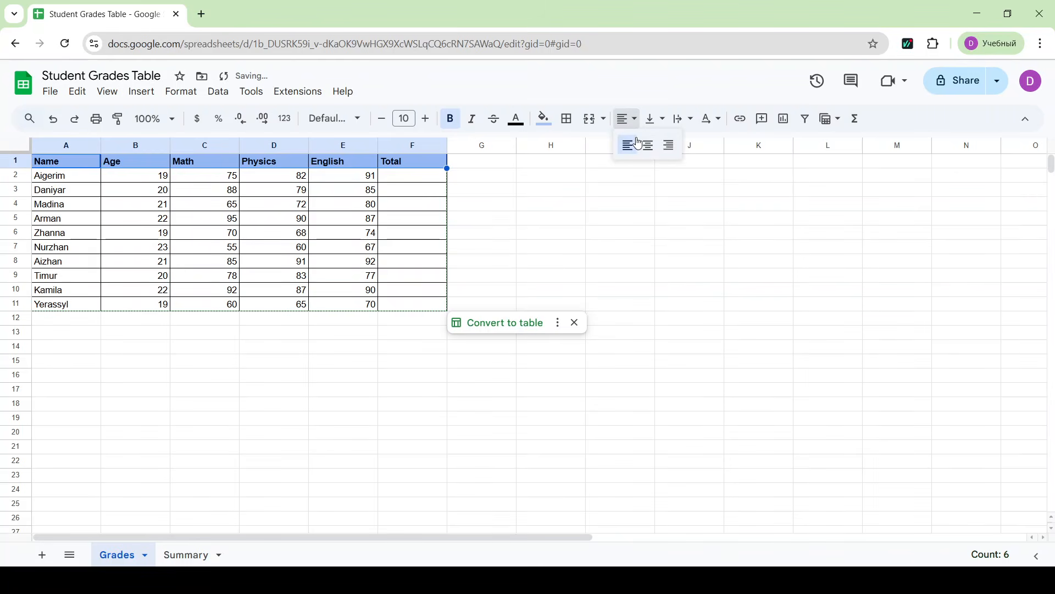
click(649, 148)
click(522, 262)
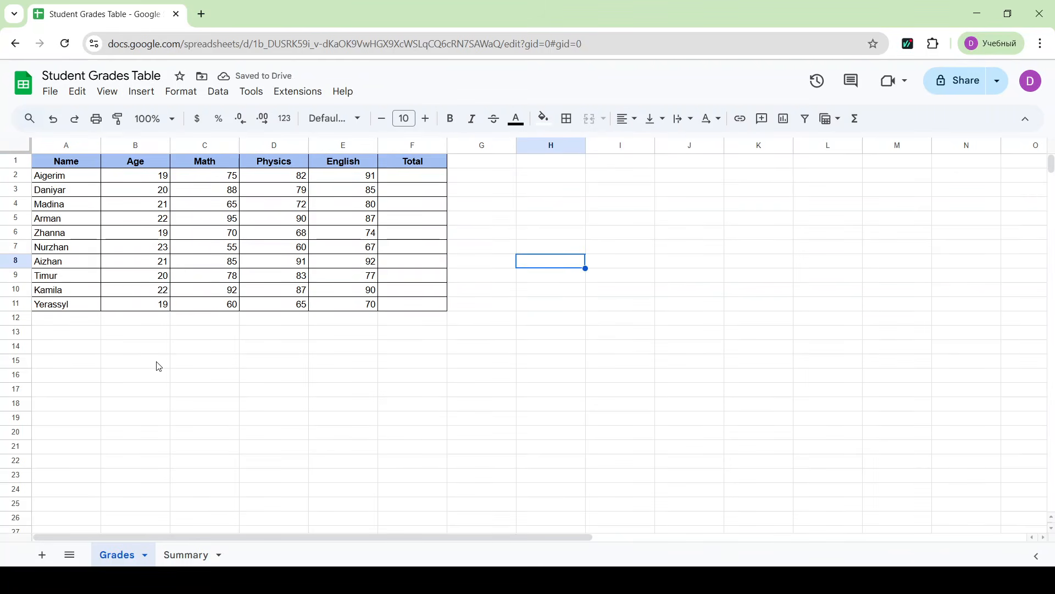
- Auto-fit the widths of columns A through F to their contents
double_click(99, 144)
mouse_move(141, 144)
mouse_down()
mouse_move(200, 144)
mouse_move(152, 144)
mouse_up()
double_click(152, 144)
double_click(164, 145)
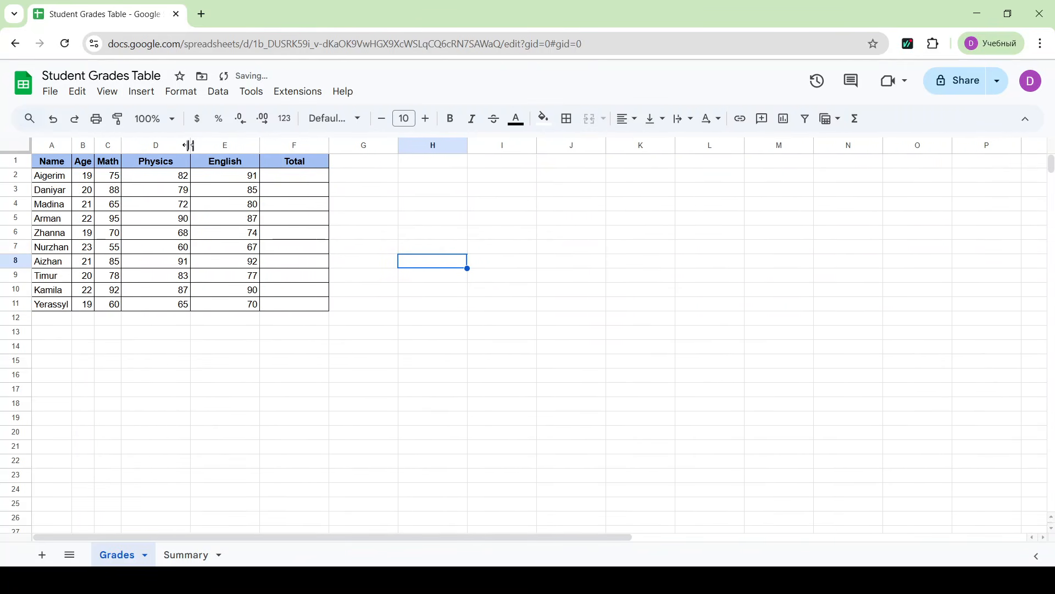
double_click(190, 144)
double_click(230, 144)
double_click(269, 144)
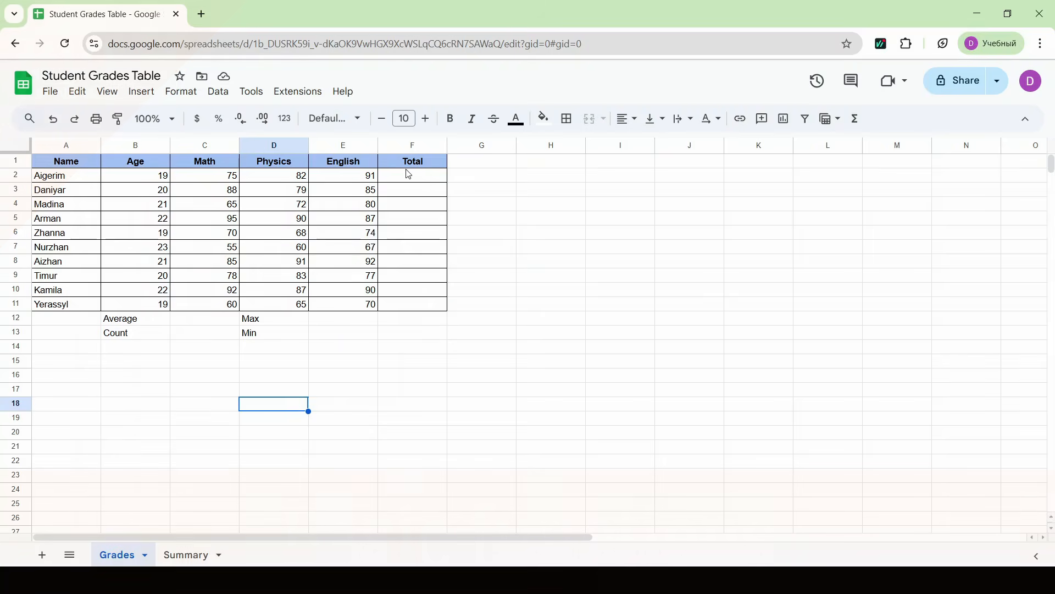
- Enter =SUM(C2:E2) in F2 to total the first student's three subject grades, and reject the suggested autofill
click(407, 169)
click(407, 182)
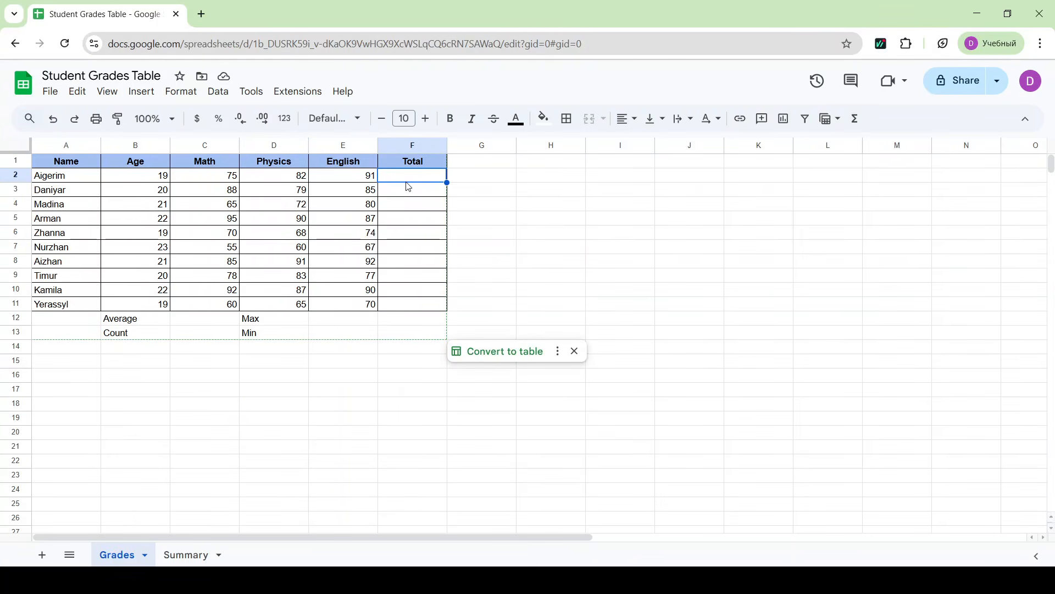
text(=)
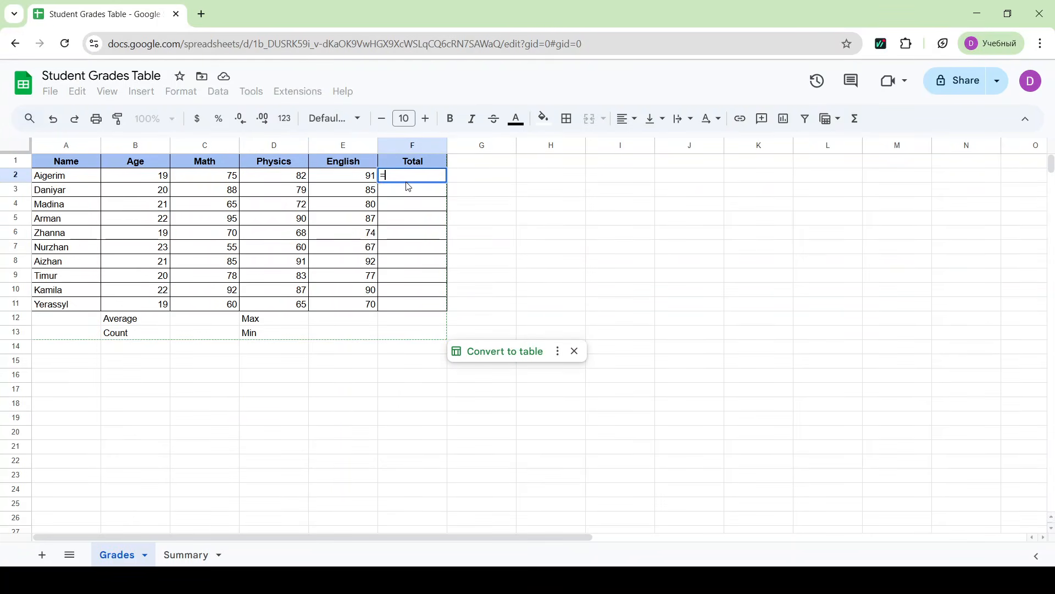
text(Sum)
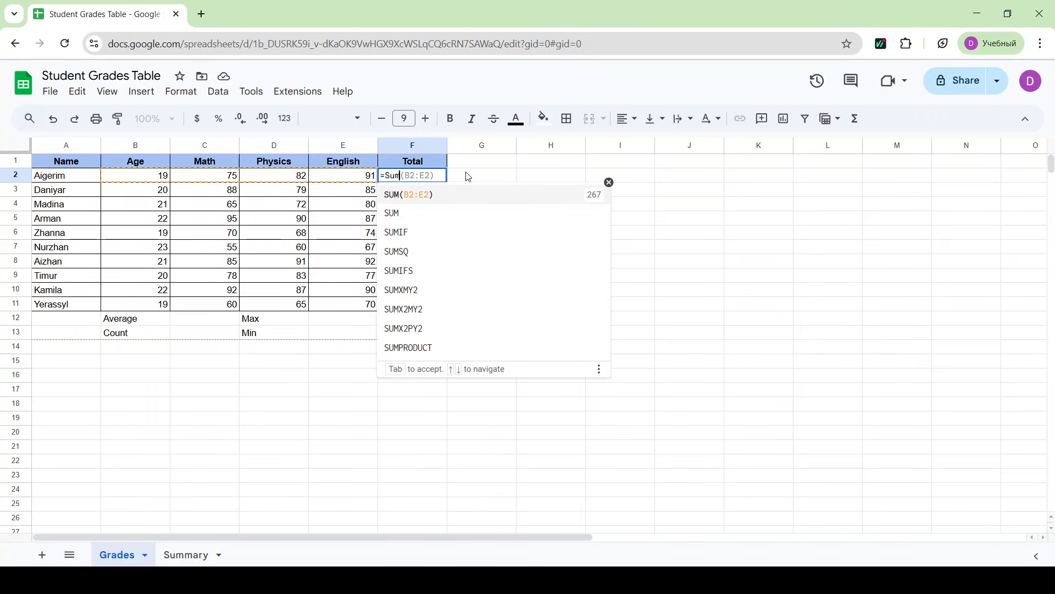
click(408, 215)
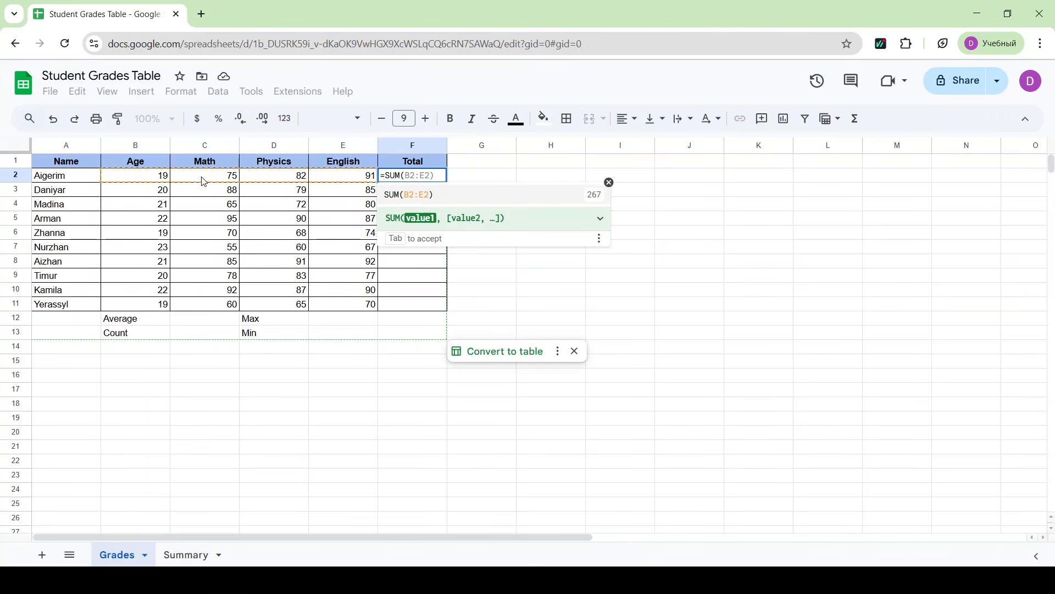
drag(198, 182, 341, 180)
text())
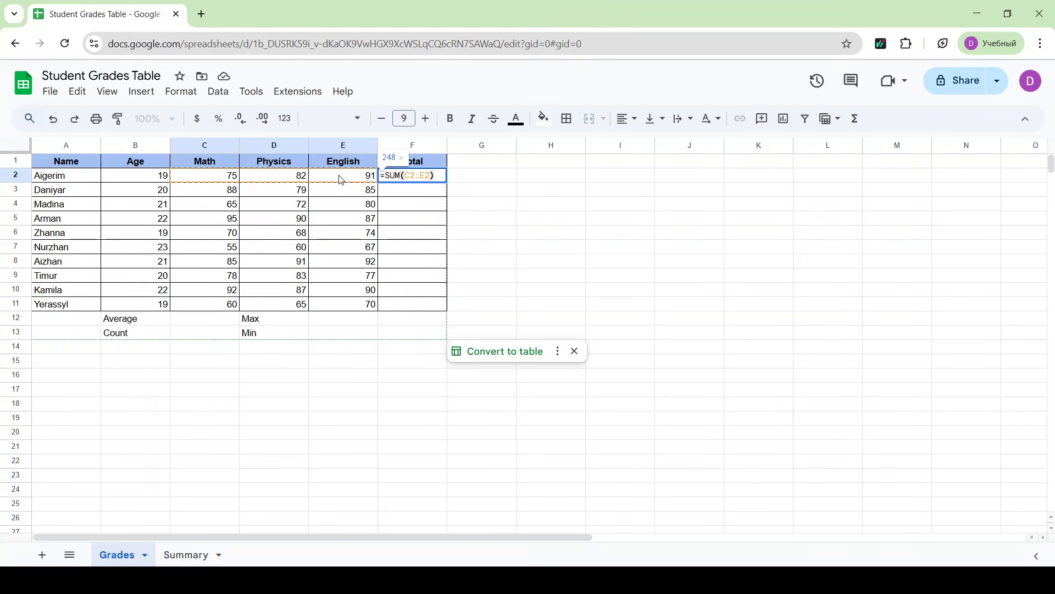
key(Return)
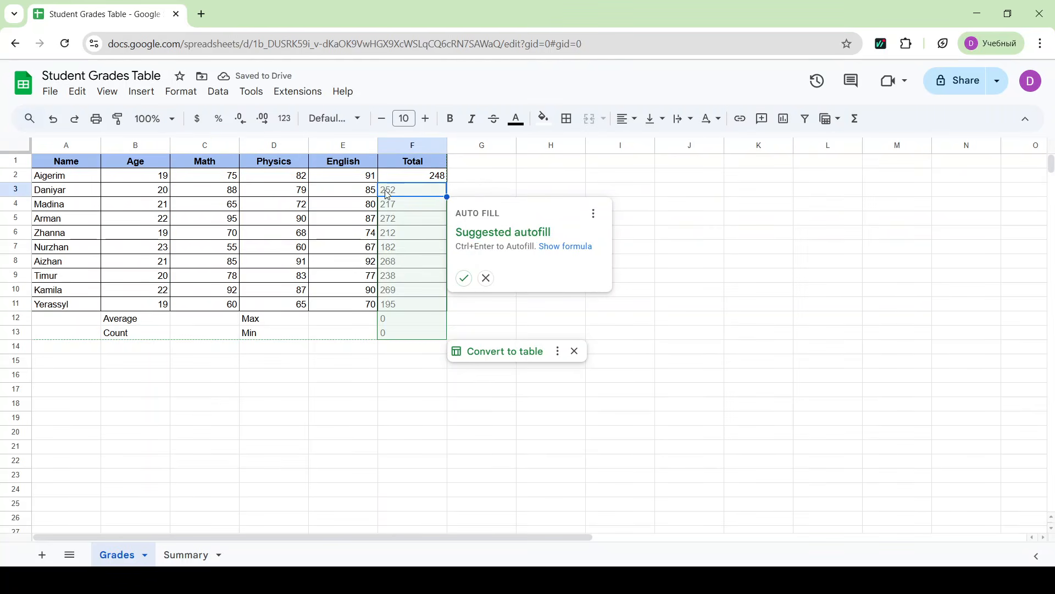
click(488, 281)
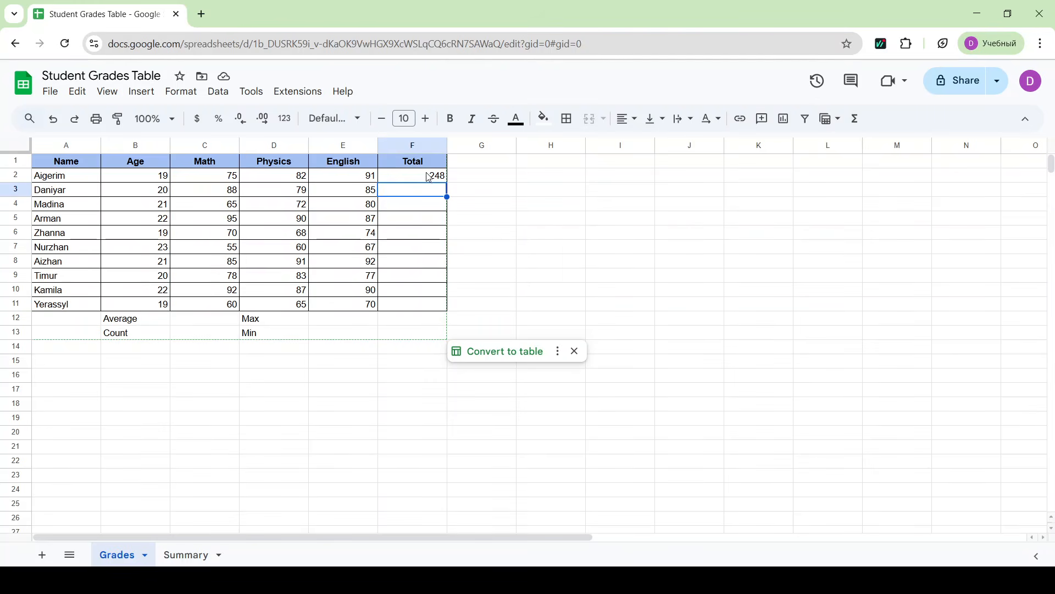
- Copy the total formula from F2 down through F11 for the remaining students
click(446, 181)
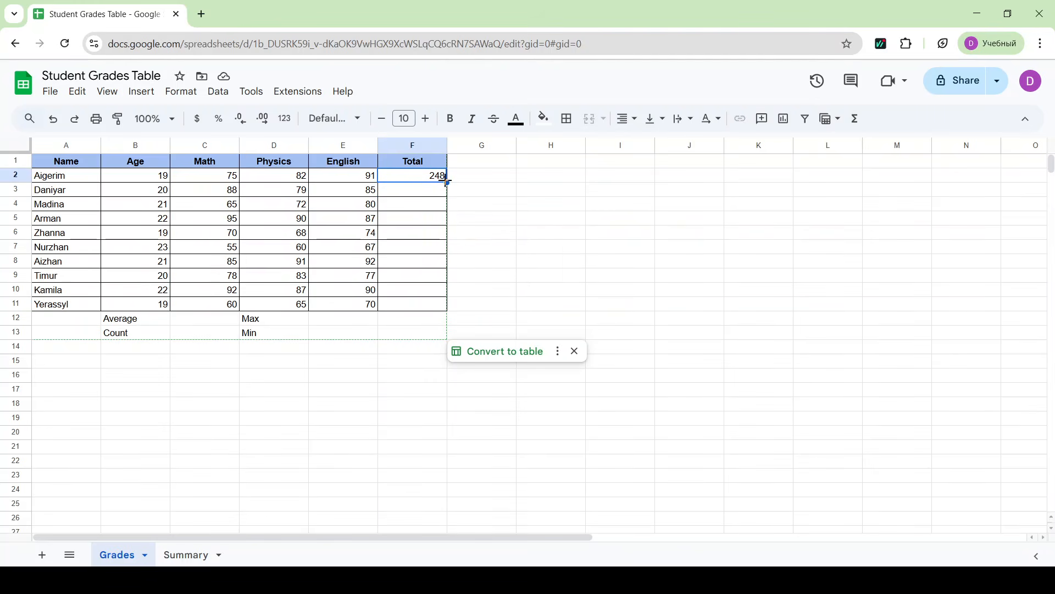
drag(447, 183, 436, 300)
drag(437, 305, 438, 305)
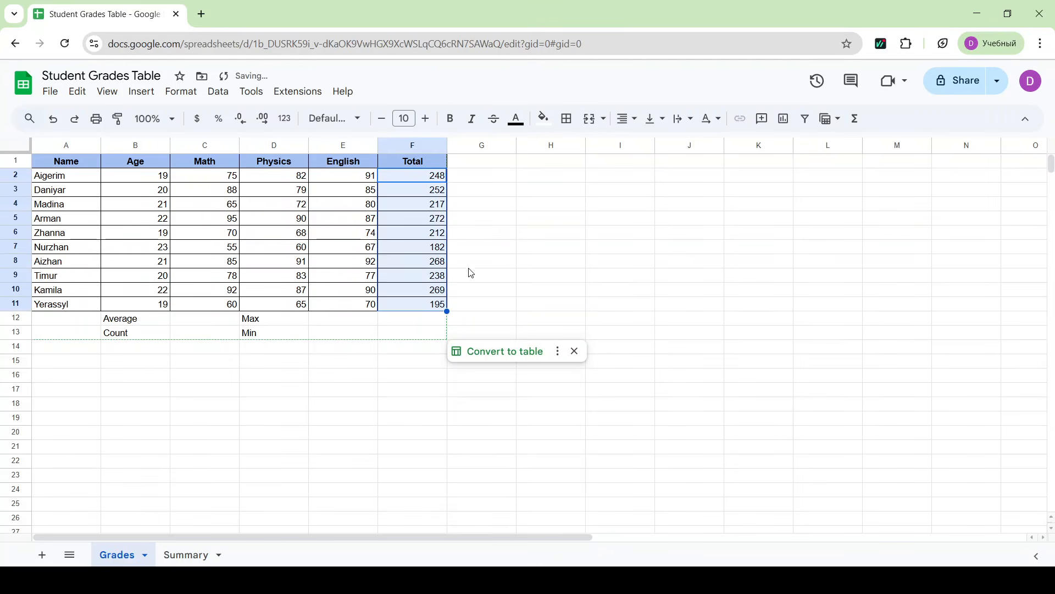
click(499, 249)
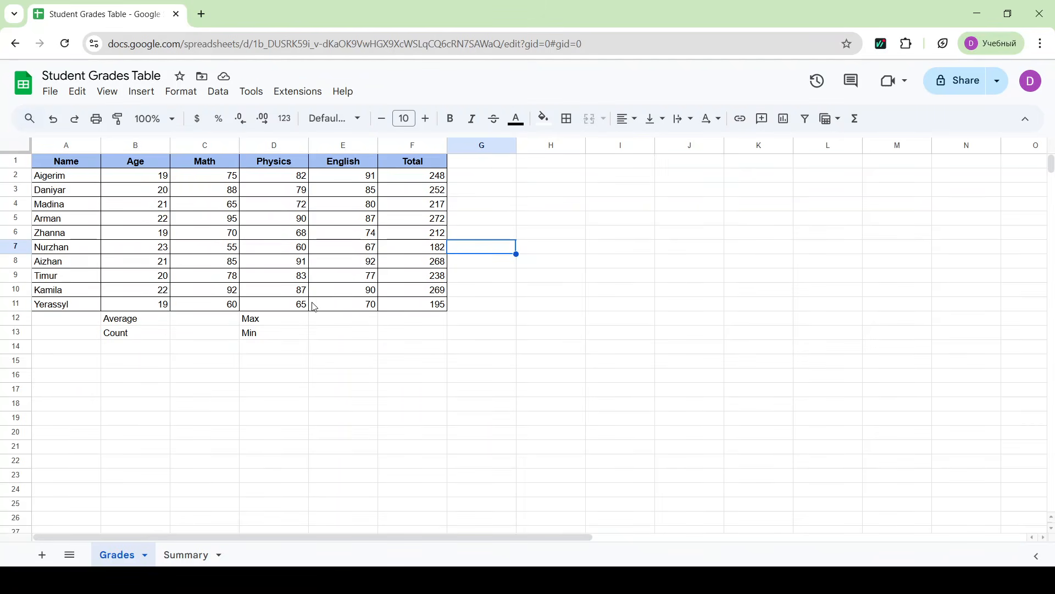
- Calculate the average Math grade in C12 with the AVERAGE function over C2:C11
click(202, 324)
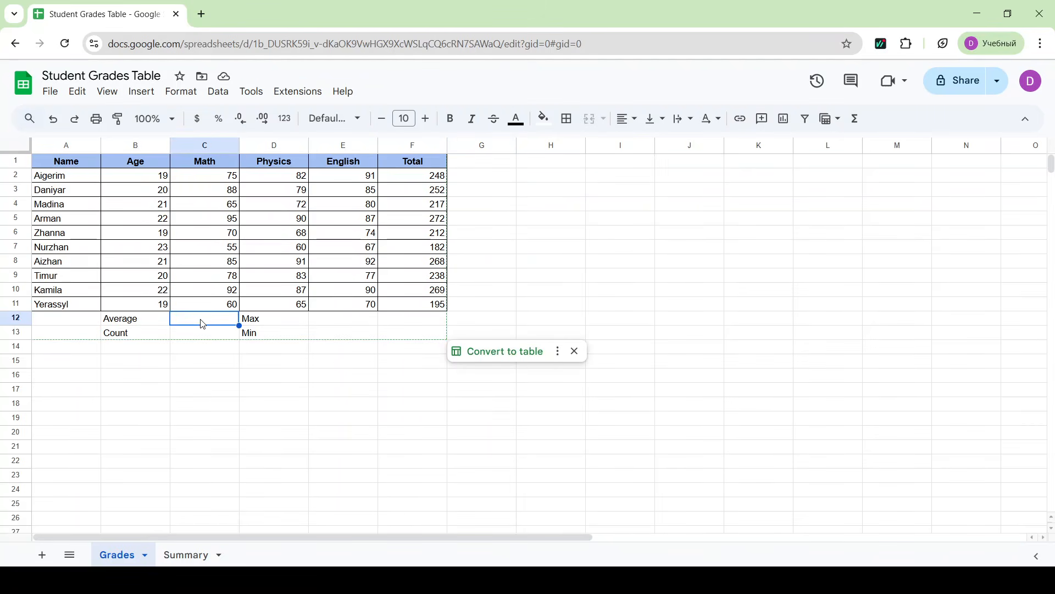
text(=)
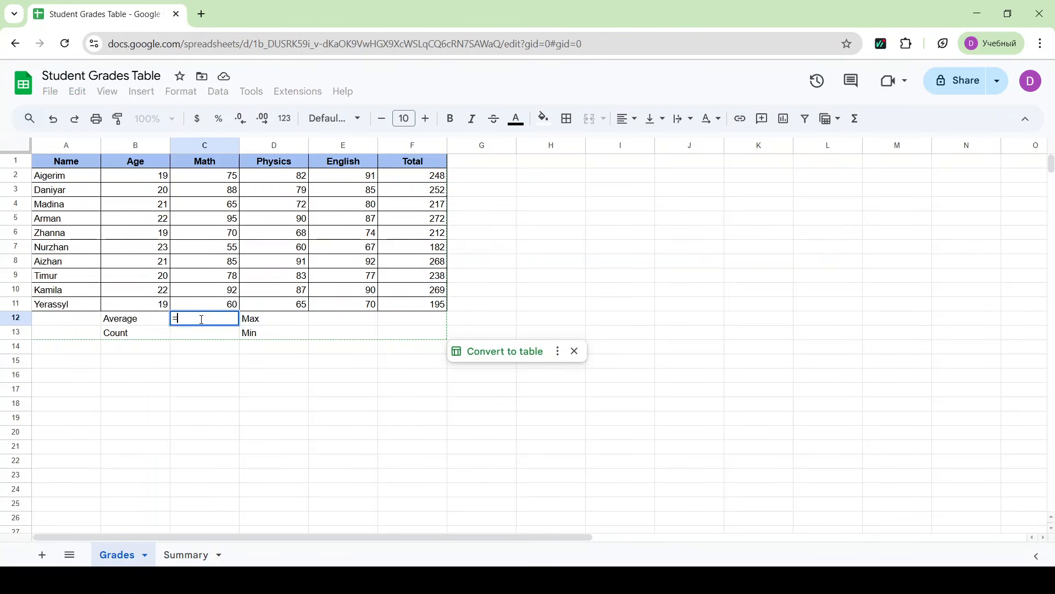
text(aver)
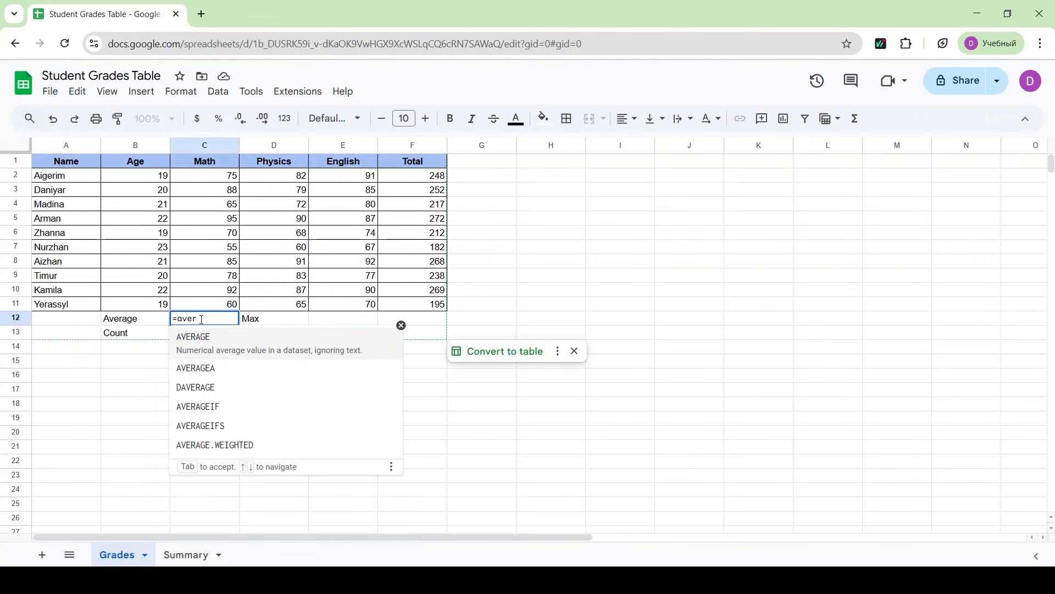
click(207, 342)
drag(220, 177, 211, 310)
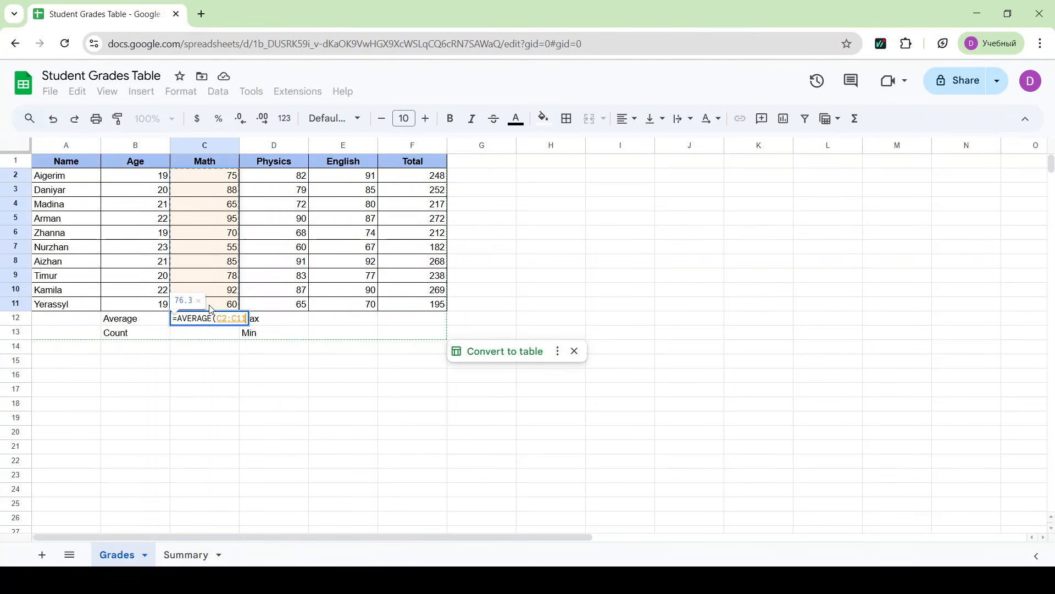
key(Return)
click(278, 420)
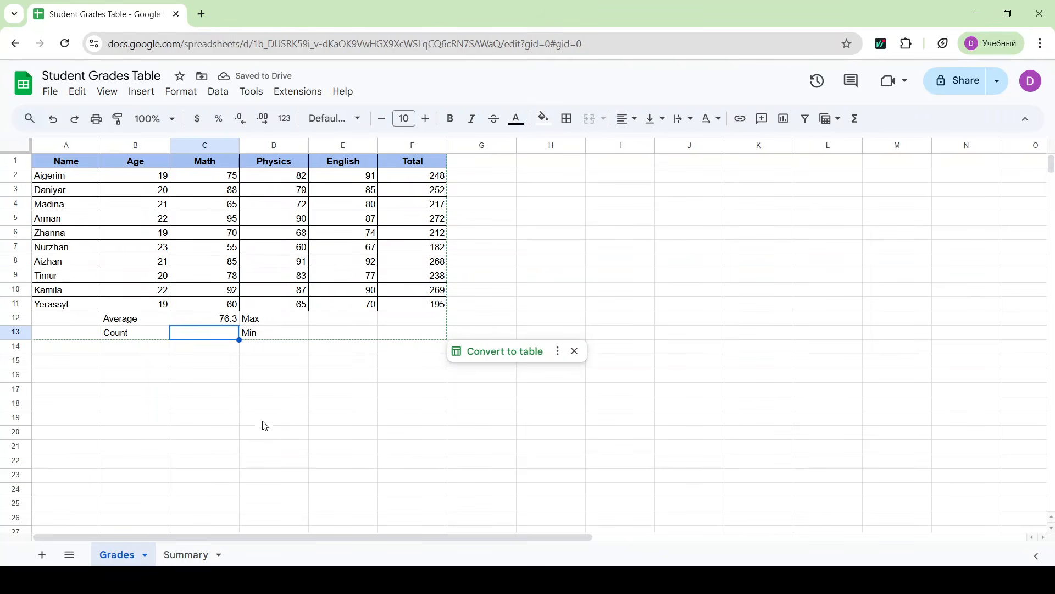
- Enter =MAX(E2:E11) in E12 to find the highest English grade
click(334, 319)
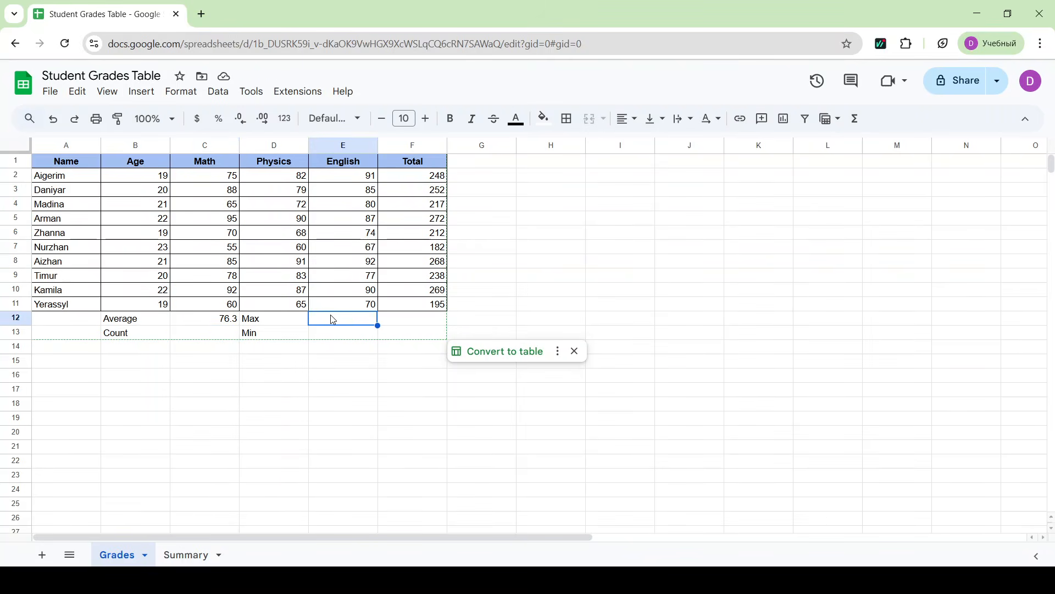
text(=MAX()
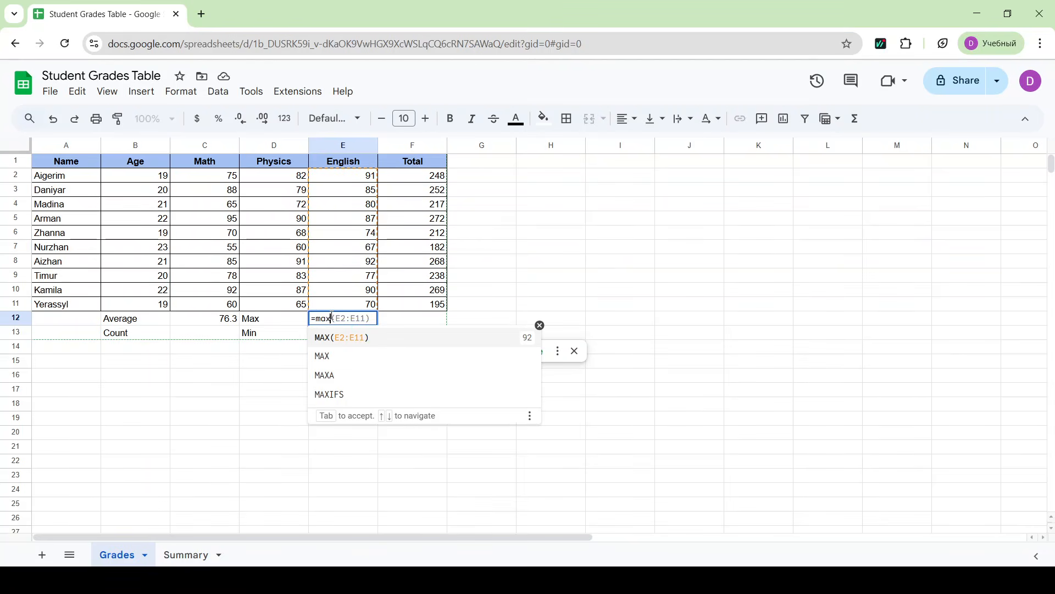
drag(353, 177, 356, 310)
text())
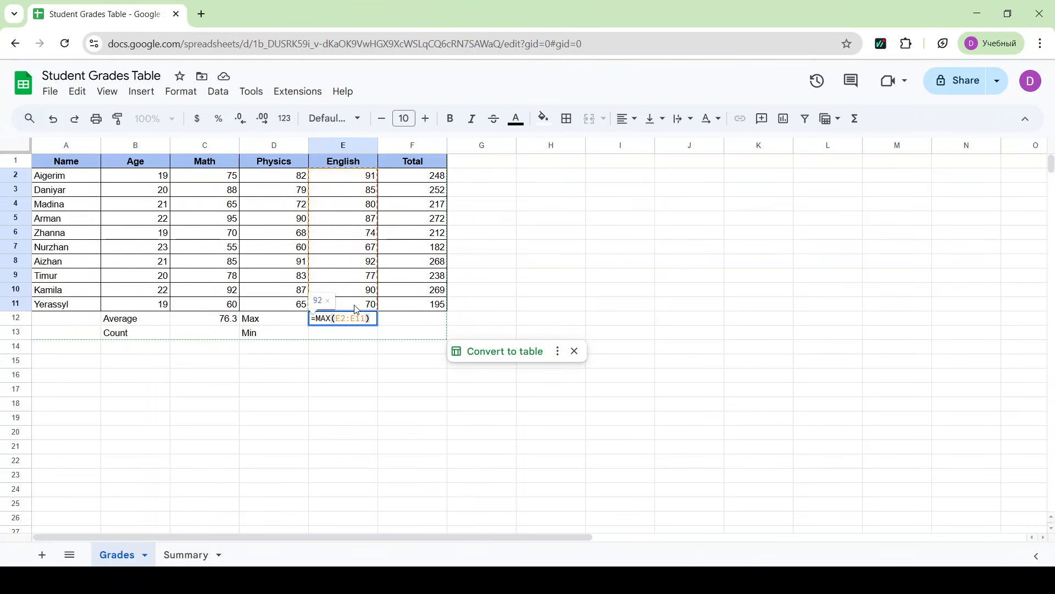
key(Return)
click(415, 421)
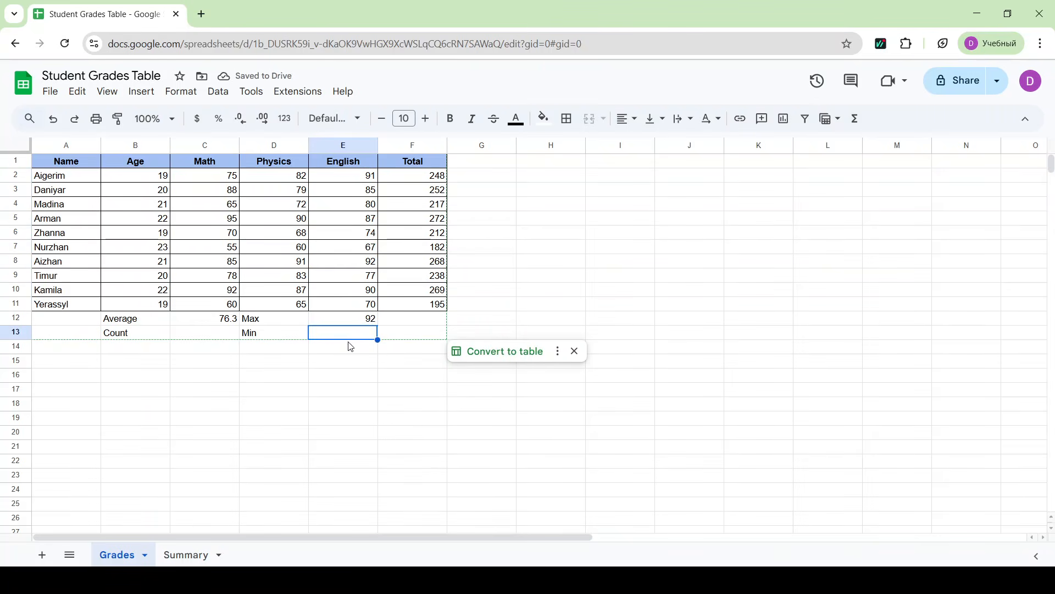
- Enter =MIN(D2:D11) in E13 to find the lowest Physics grade
text(=)
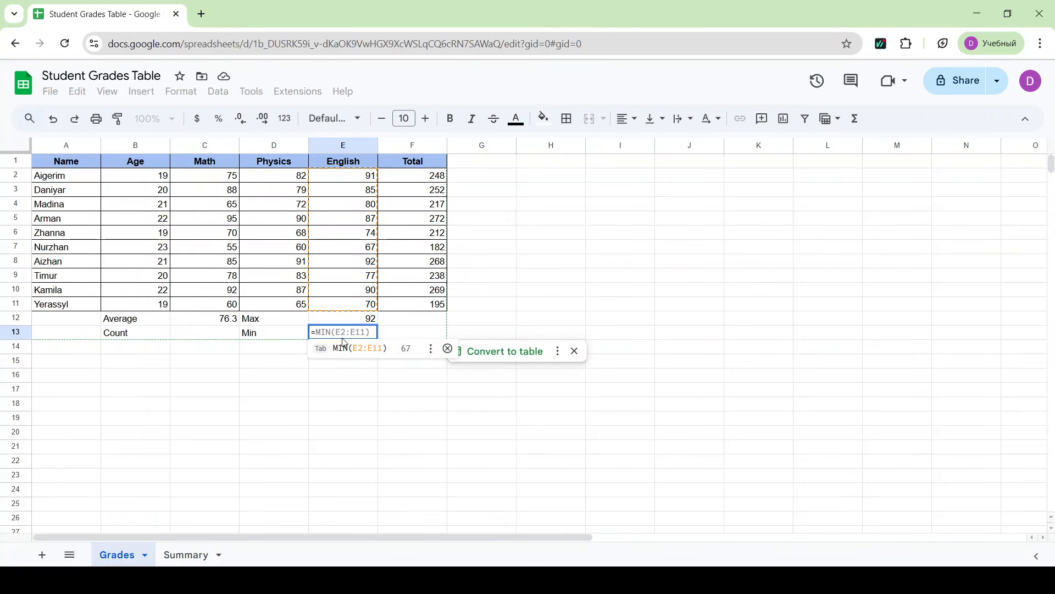
text(MIN()
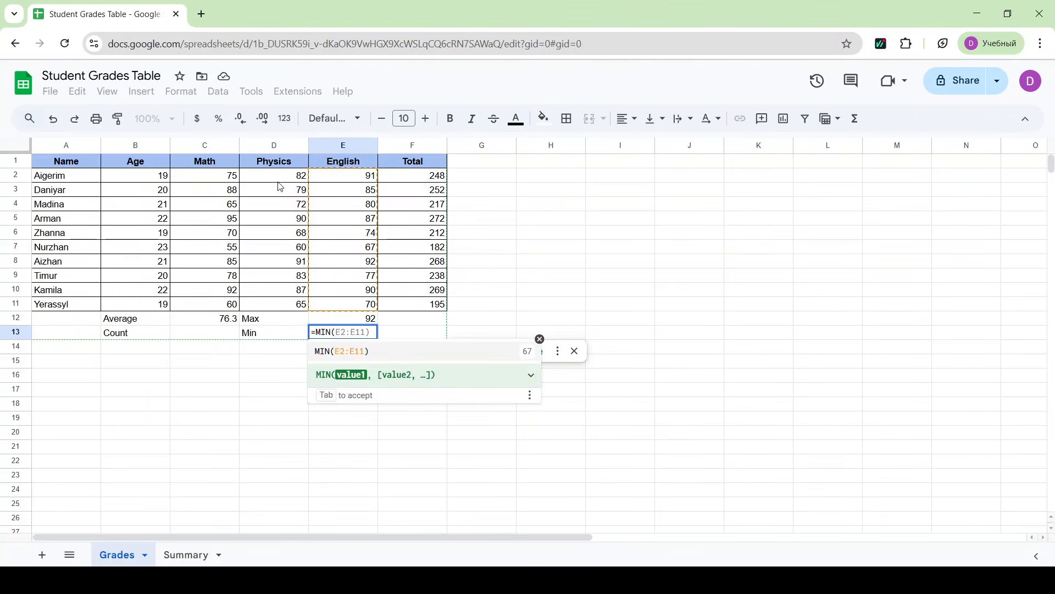
click(277, 181)
drag(279, 186, 280, 311)
text())
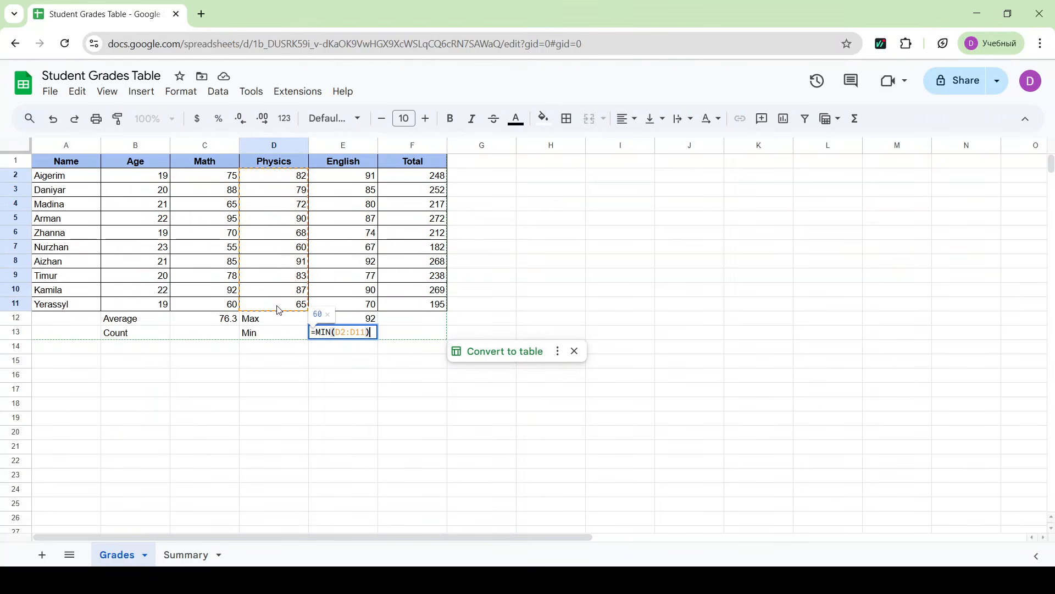
key(Return)
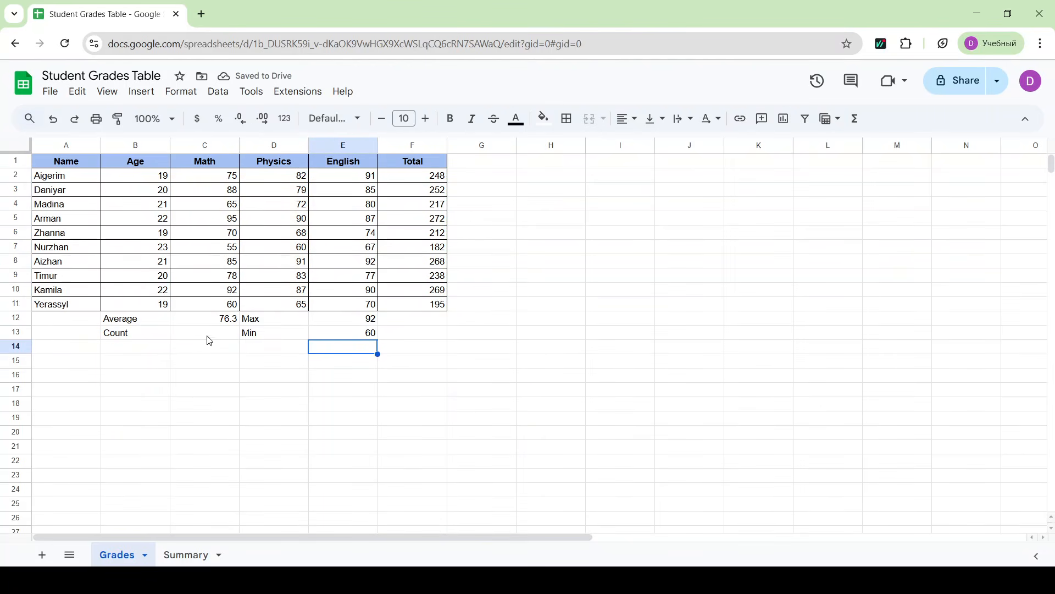
- Try to count the students in C13 with the COUNT function over the names in A2:A11
click(203, 334)
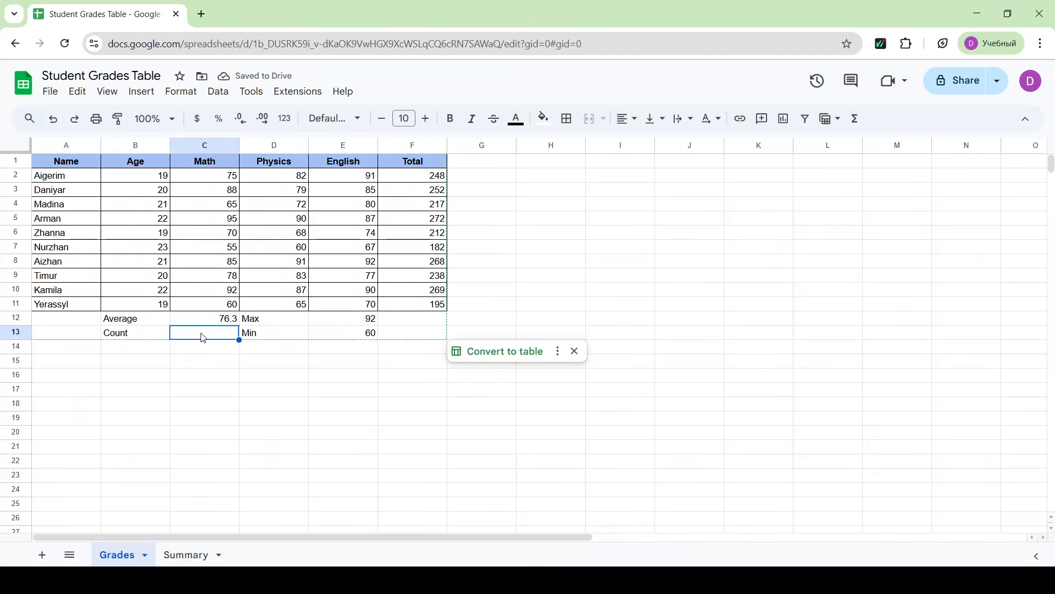
text(=)
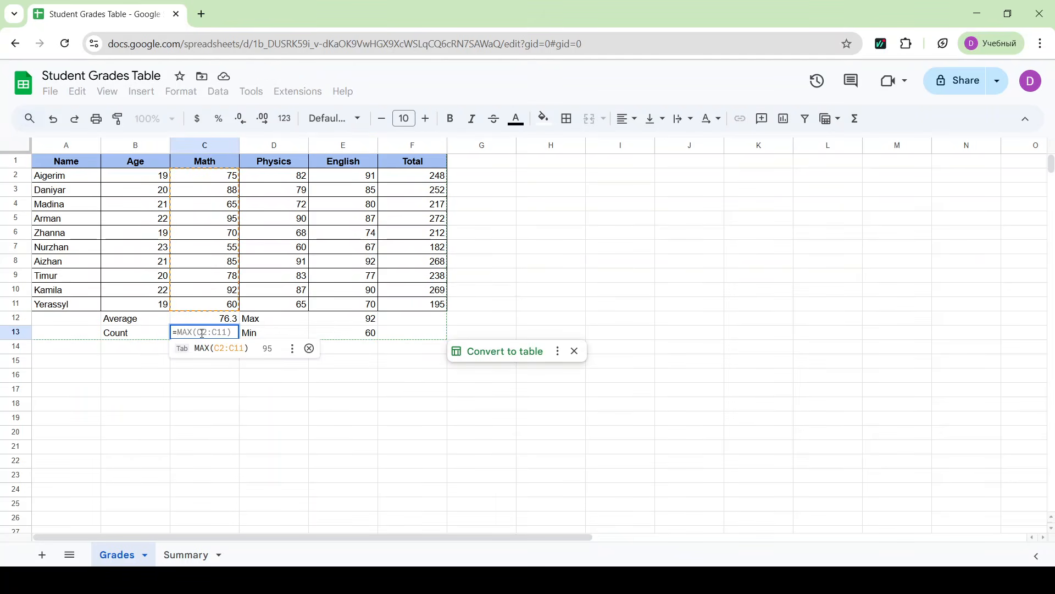
text(coun)
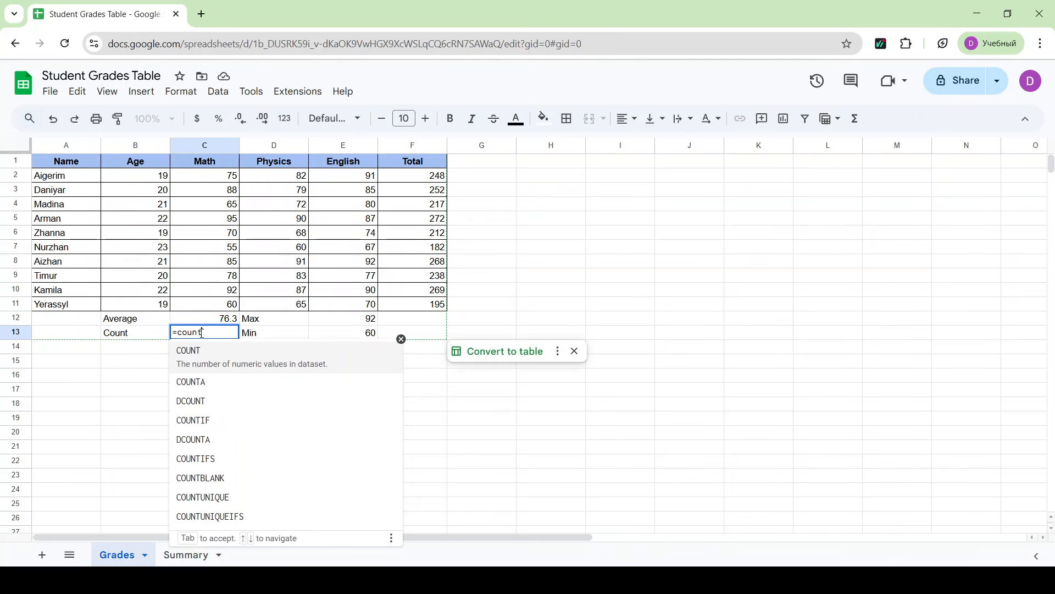
text(t)
click(204, 357)
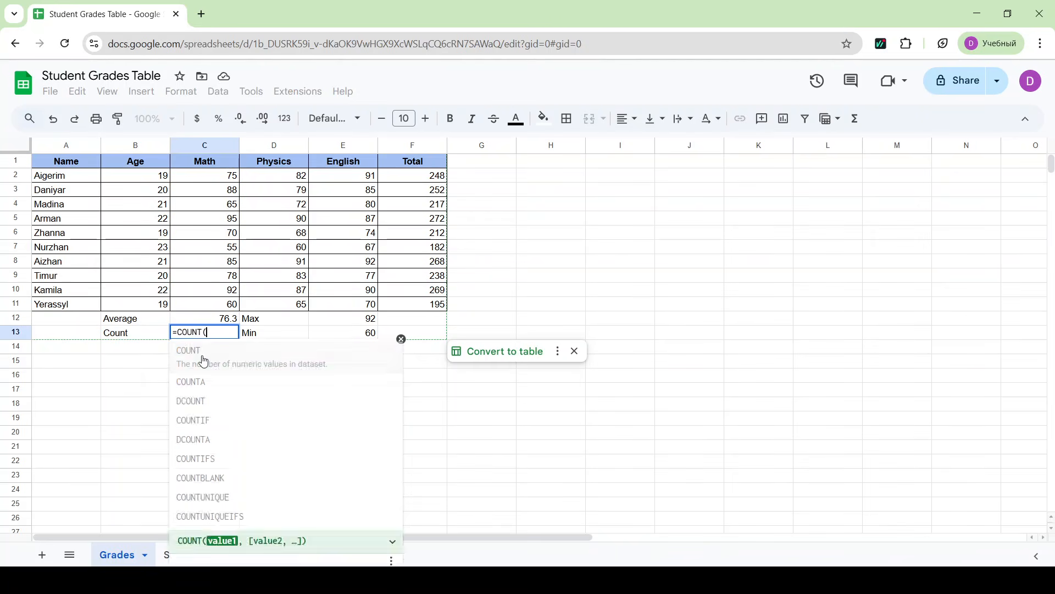
drag(63, 179, 62, 308)
text())
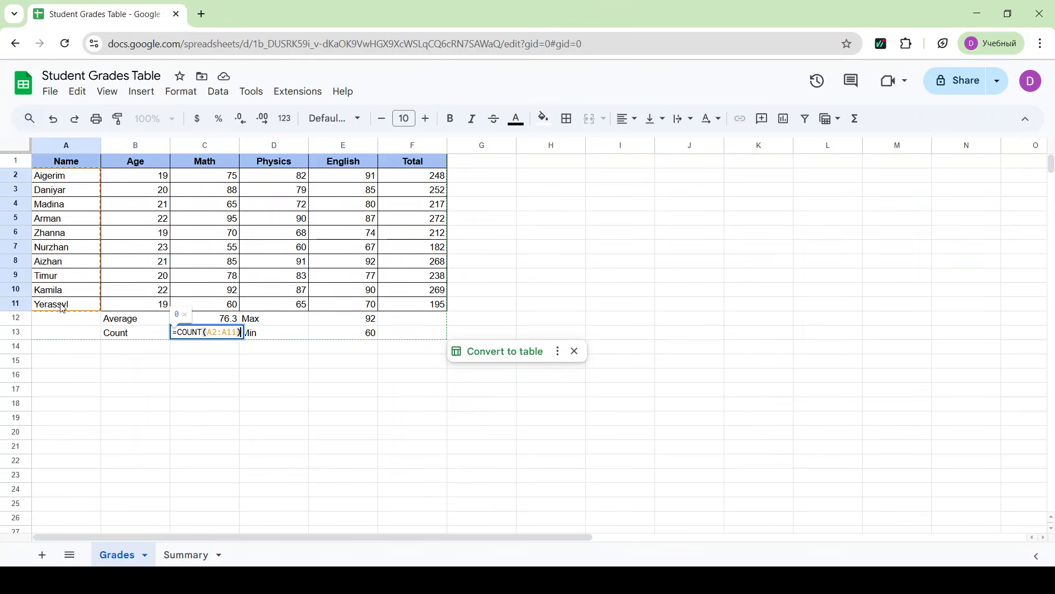
key(Return)
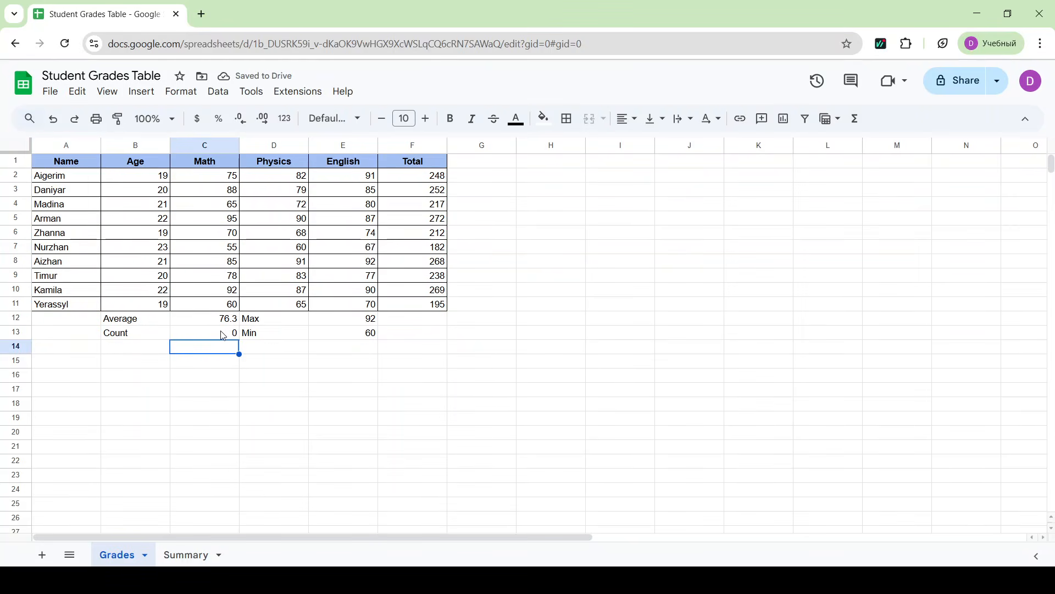
- Count the students by entering =COUNTA(A2:A11) in C13
click(223, 334)
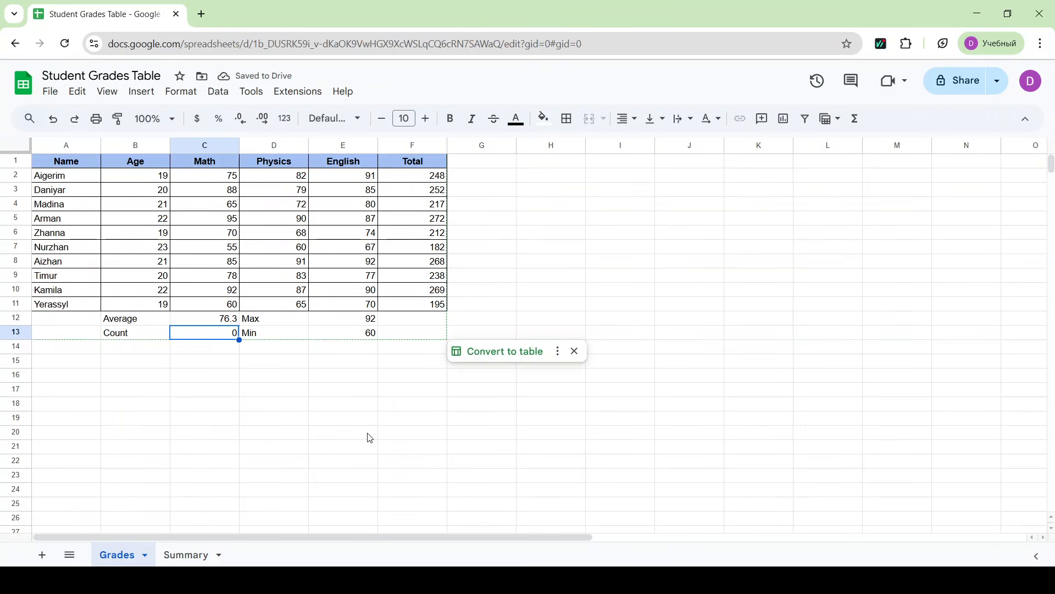
text(=count)
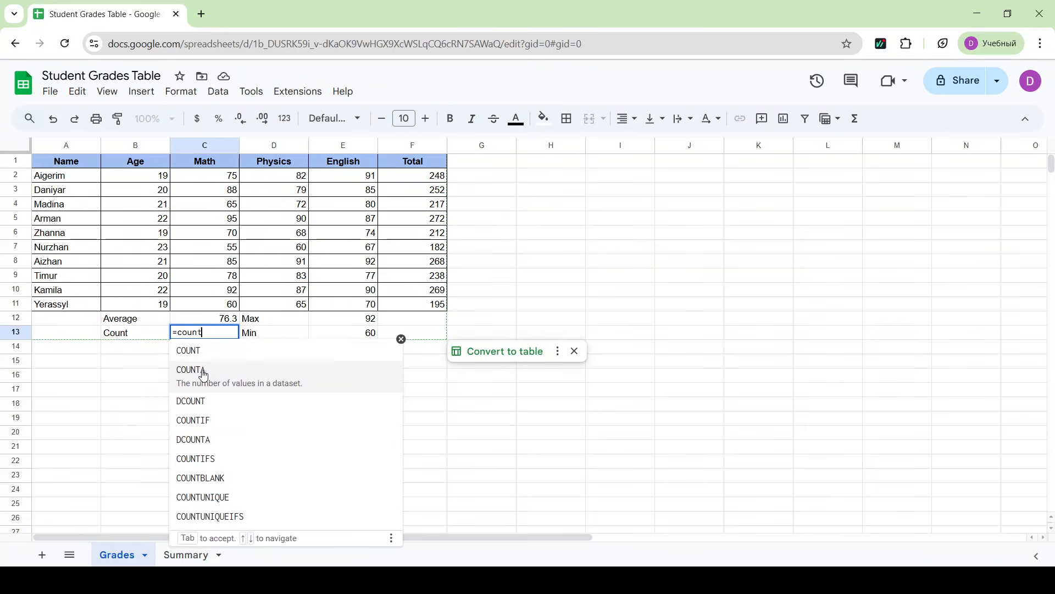
click(201, 371)
drag(68, 176, 66, 307)
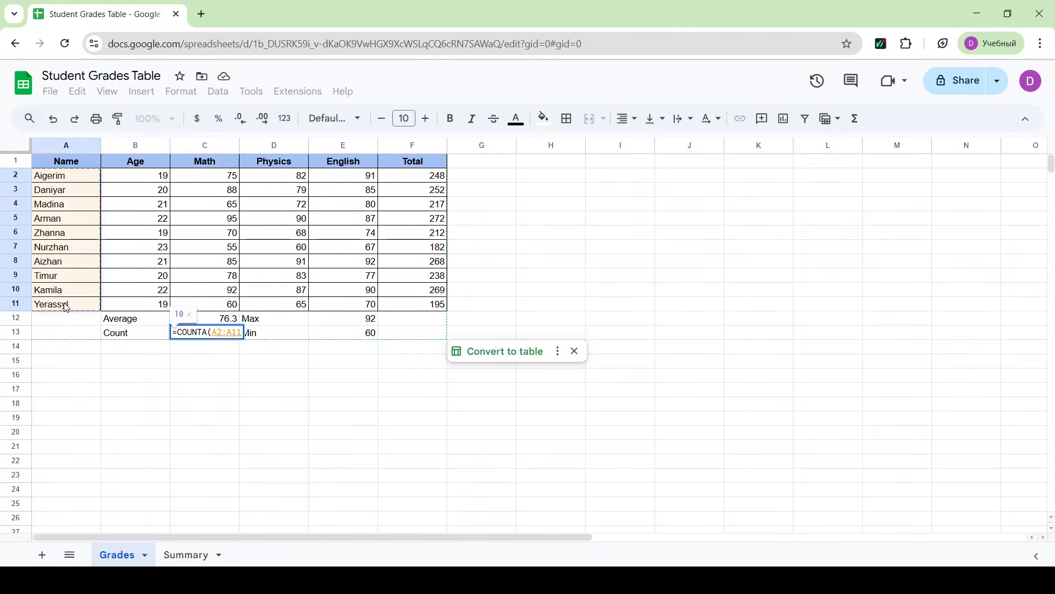
text())
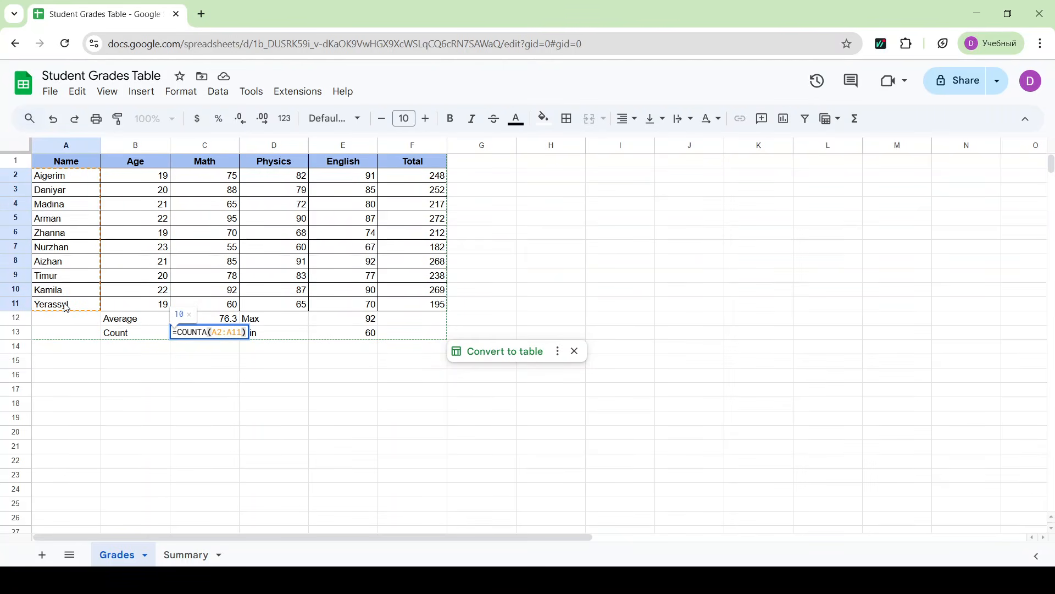
key(Return)
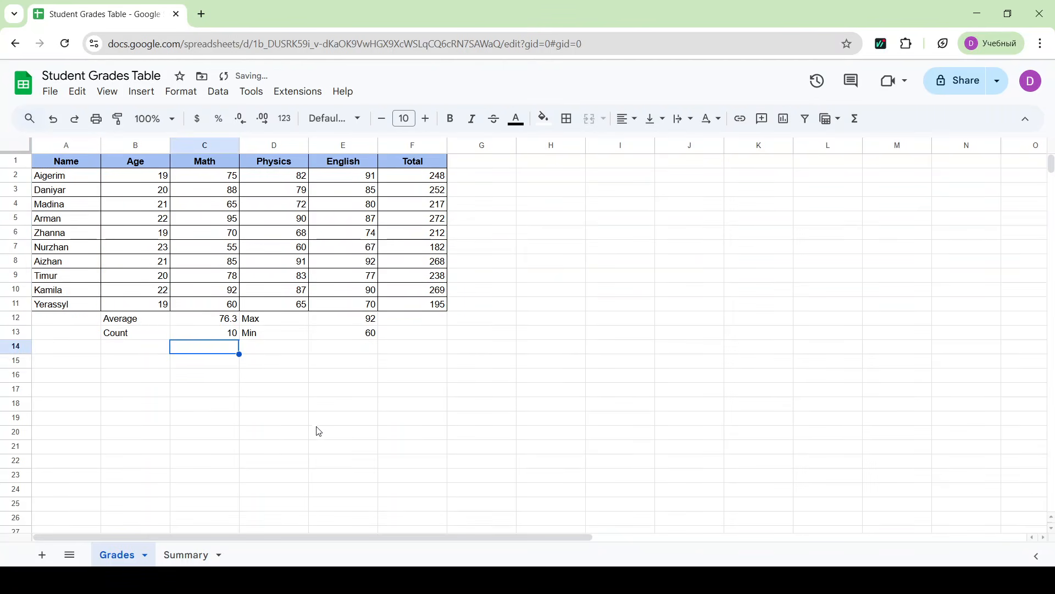
click(338, 475)
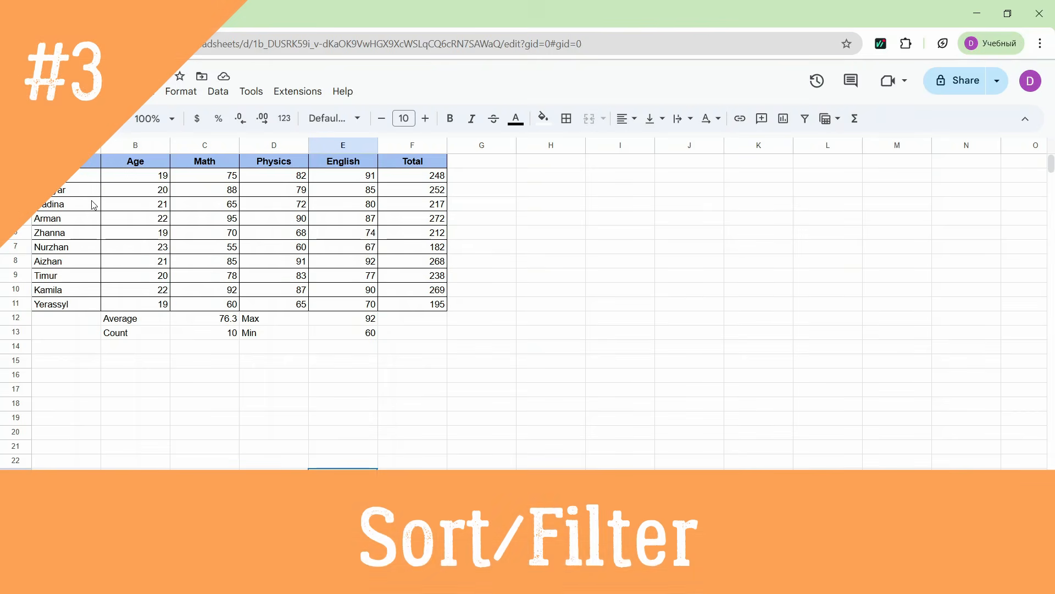
- Sort the student names in A2:A11 alphabetically from A to Z as a range
drag(64, 176, 69, 311)
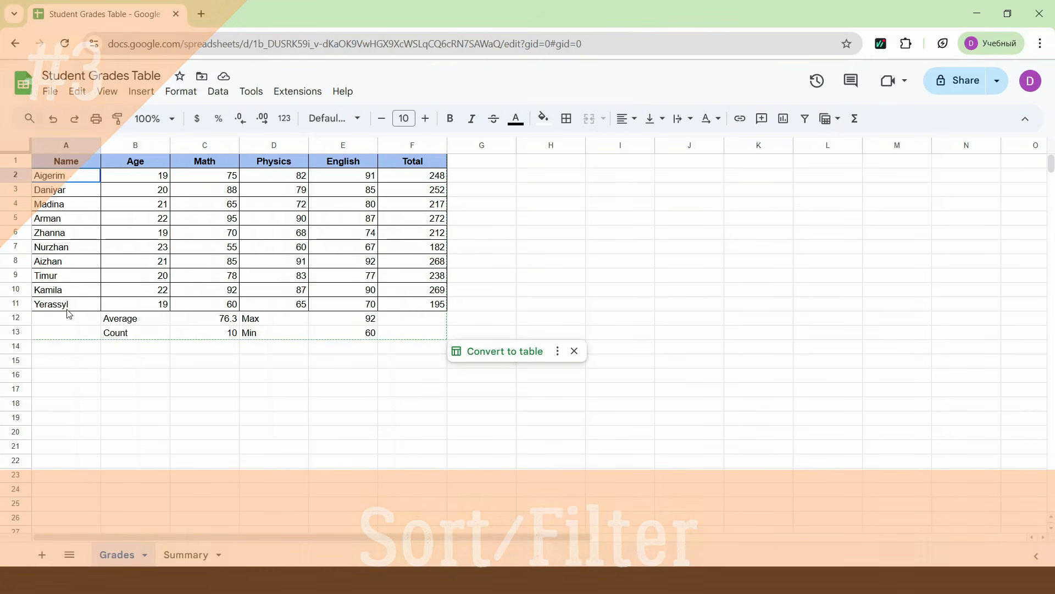
click(223, 97)
mouse_move(238, 137)
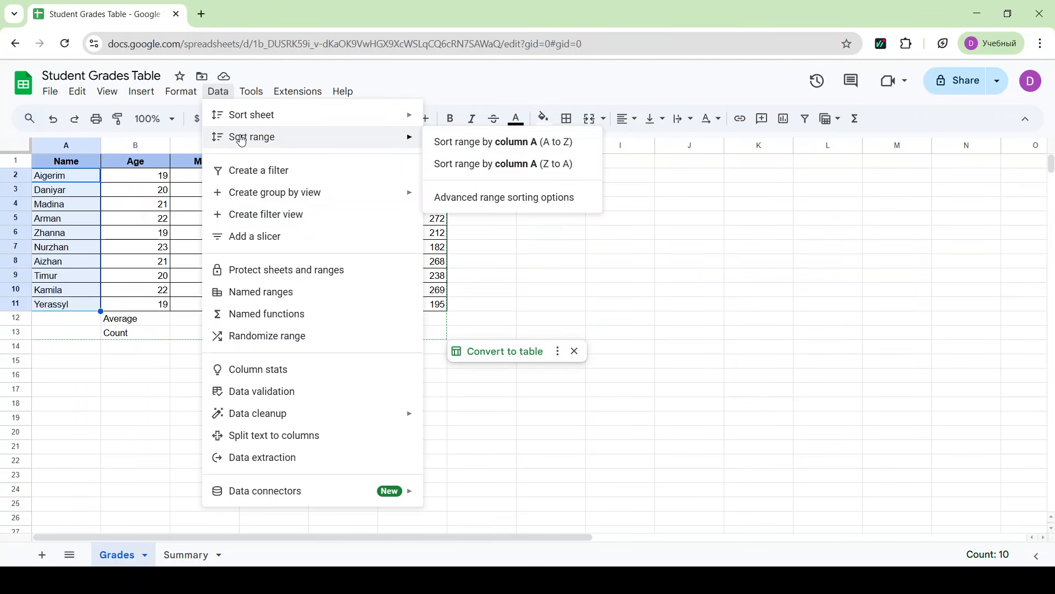
click(487, 149)
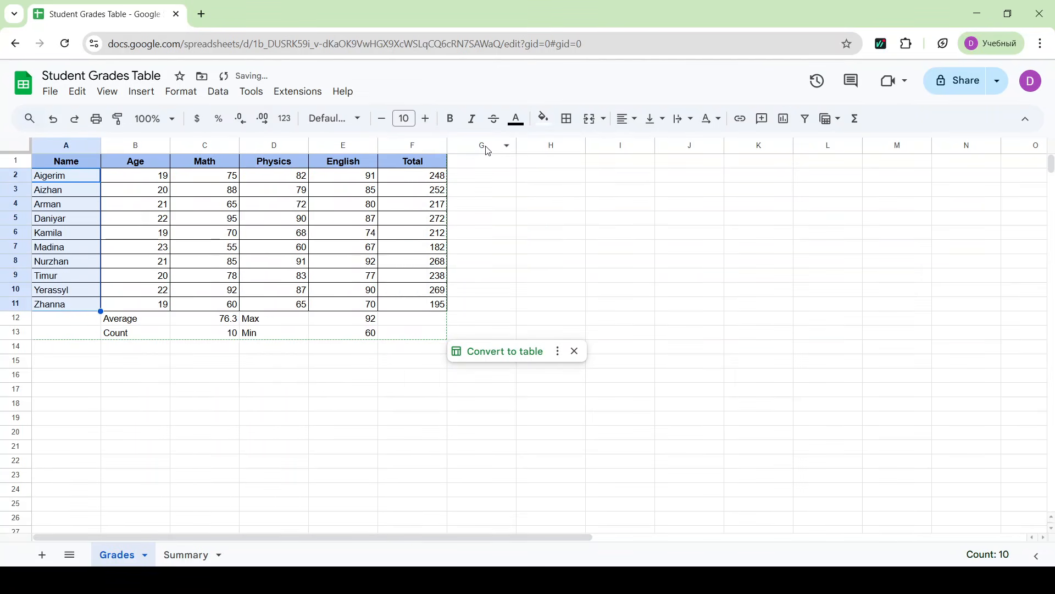
- Sort the name range A2:A11 in reverse order, from Z to A
click(218, 101)
mouse_move(242, 138)
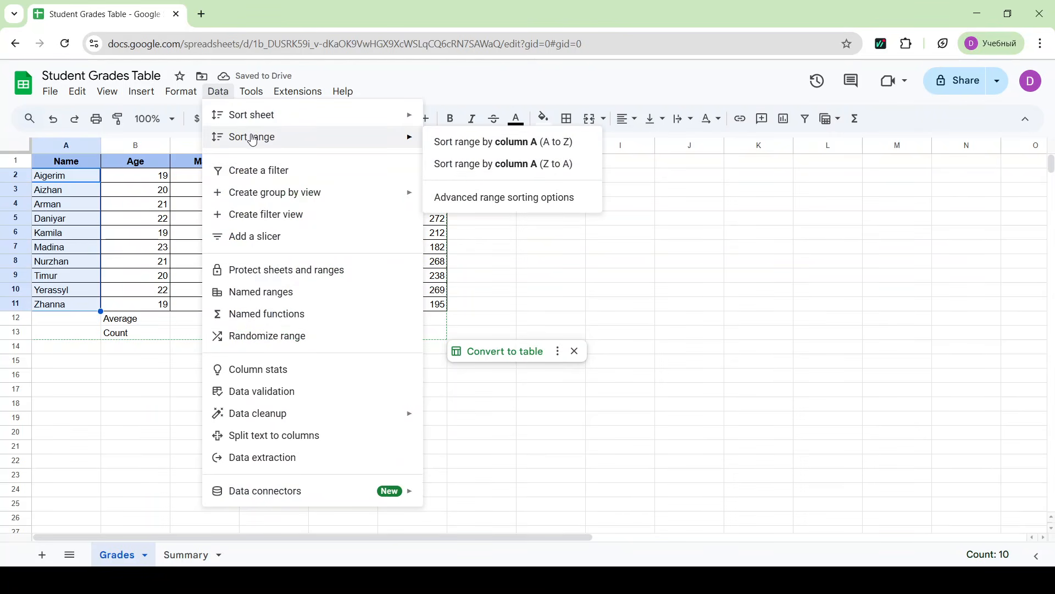
click(499, 164)
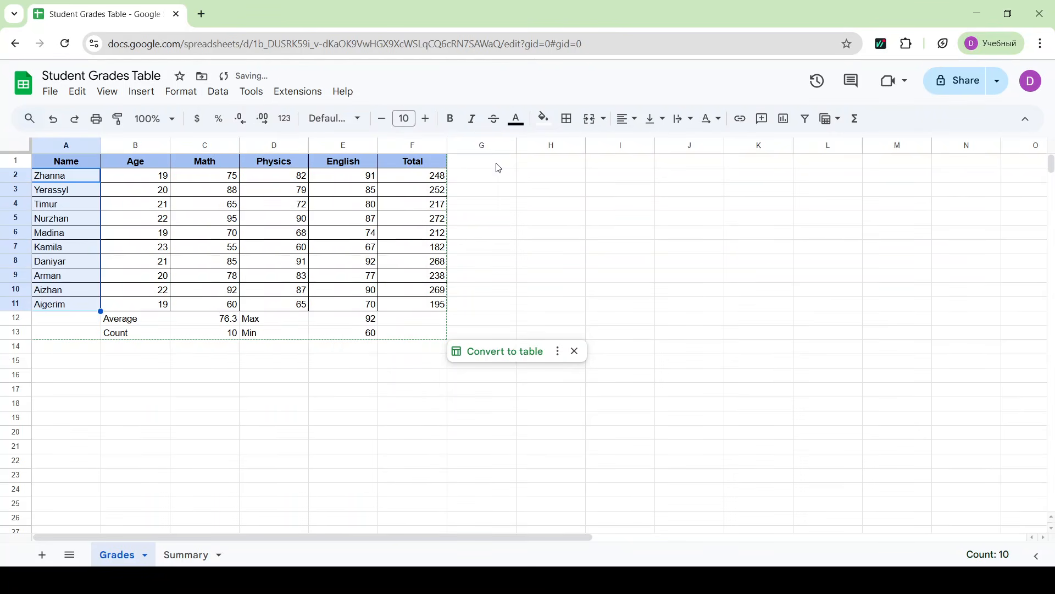
- Create a filter view on the whole Total column F
click(414, 146)
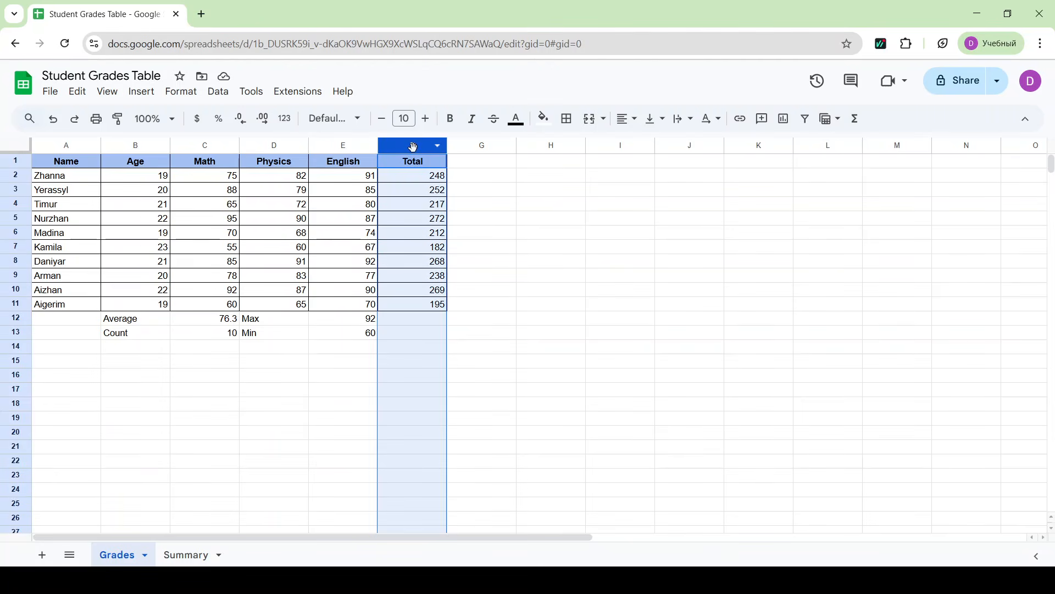
click(830, 119)
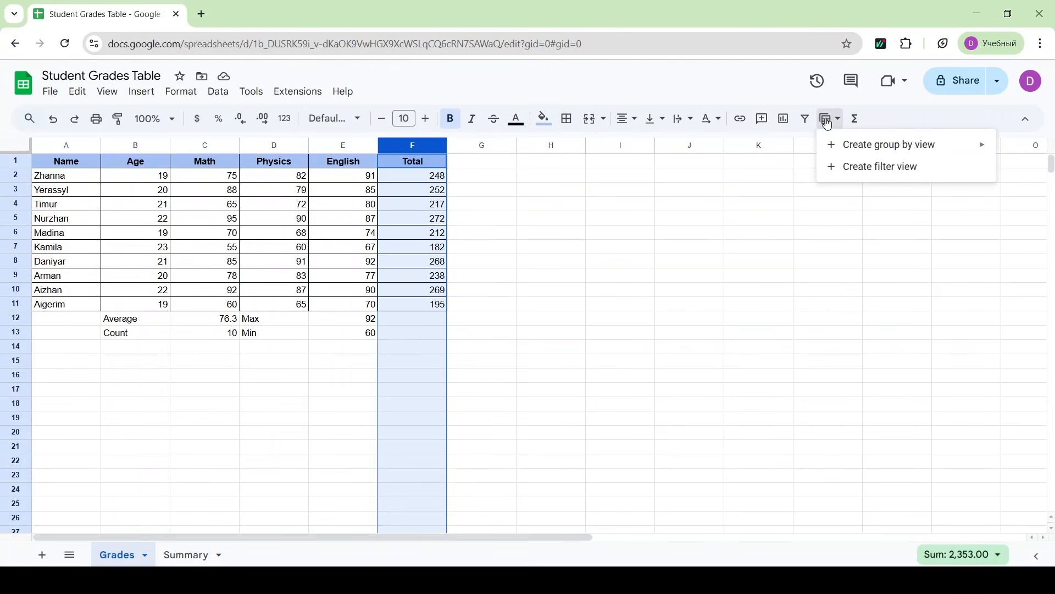
click(844, 167)
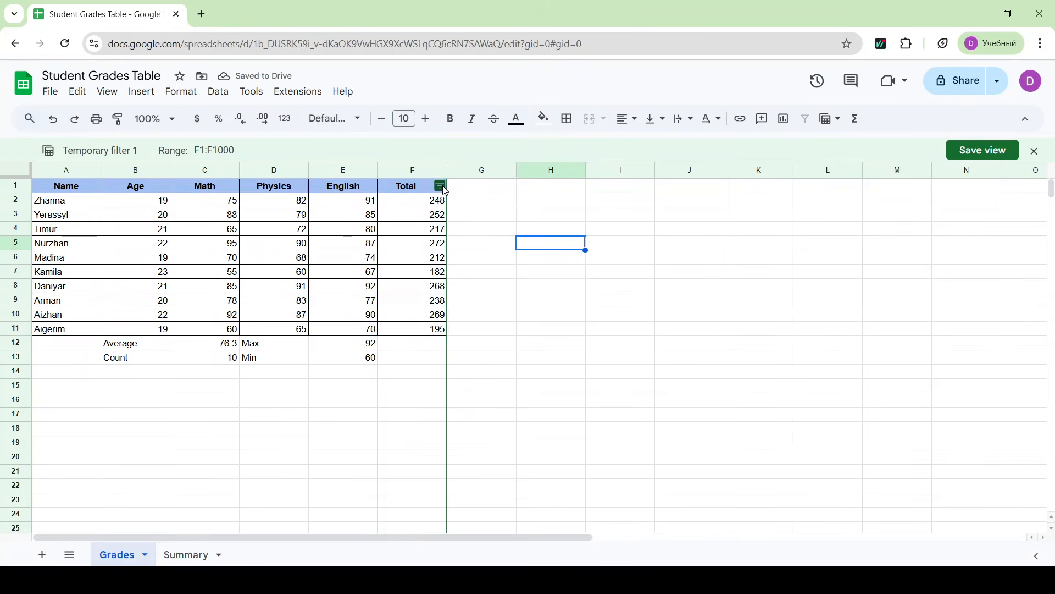
- Filter the Total column by condition to values greater than or equal to 200
click(440, 186)
click(305, 311)
click(308, 338)
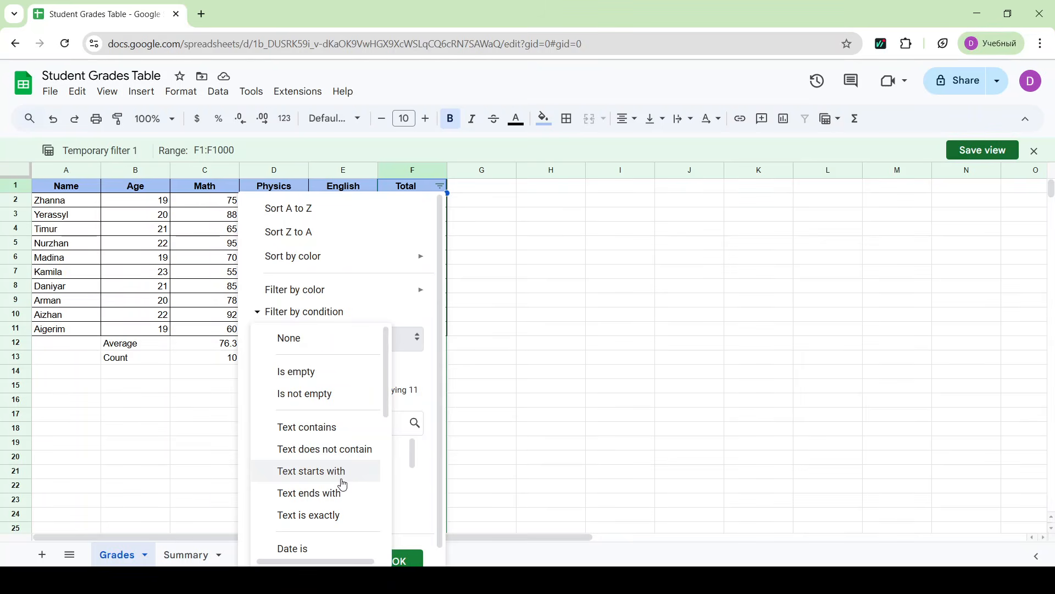
scroll(342, 483, down, 5)
click(350, 393)
click(344, 364)
text(2)
key(BackSpace)
text(200)
scroll(344, 364, down, 3)
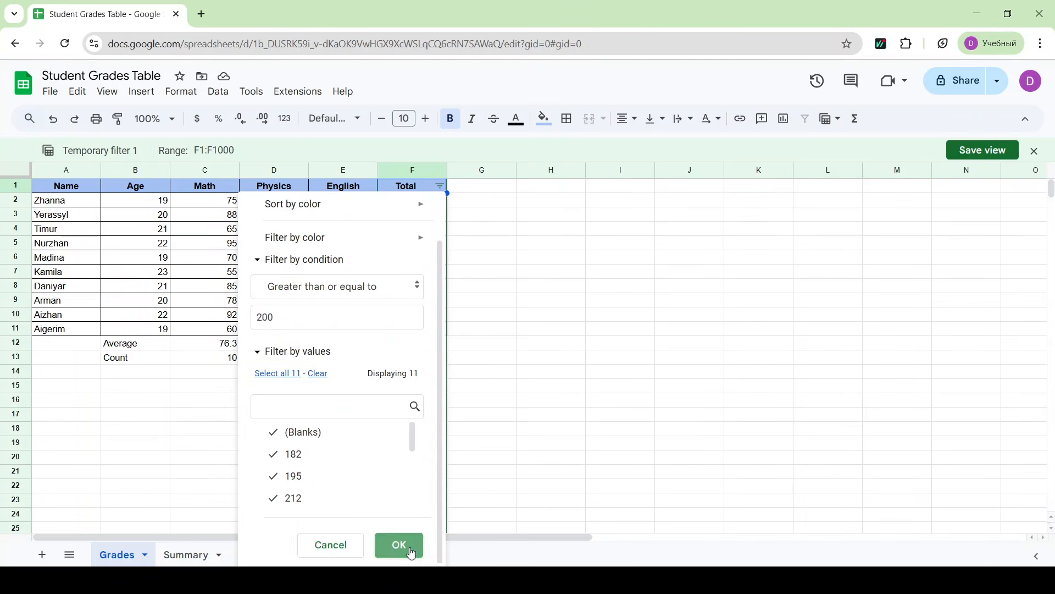
click(407, 545)
- Save the temporary filter on the Total column as a filter view and close it
click(987, 150)
click(616, 353)
click(1042, 157)
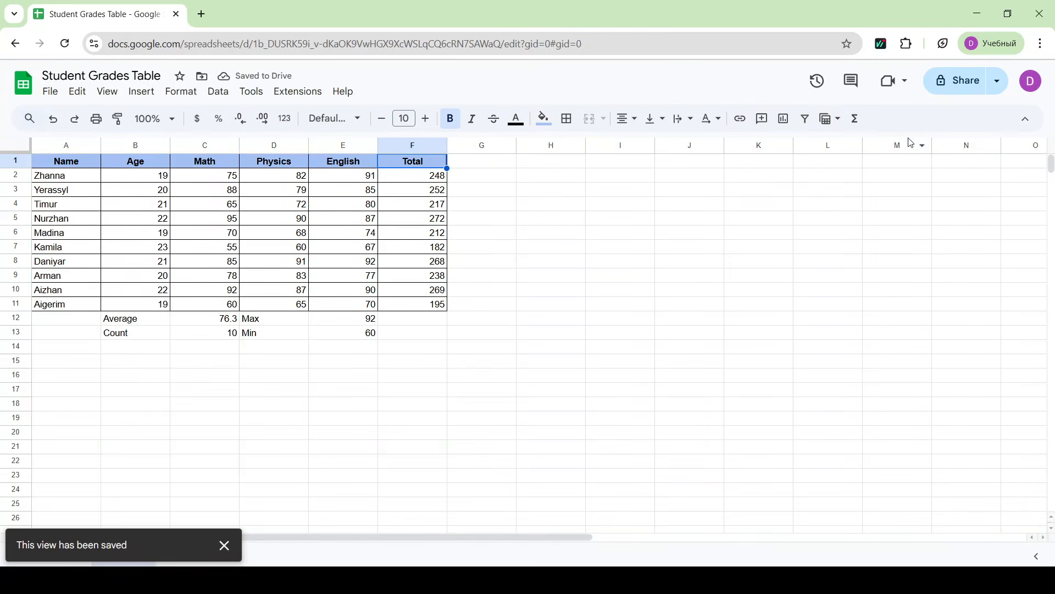
- Reopen the saved filter view Filter 1 to check the filtered rows, and return to the full table
click(831, 119)
click(863, 201)
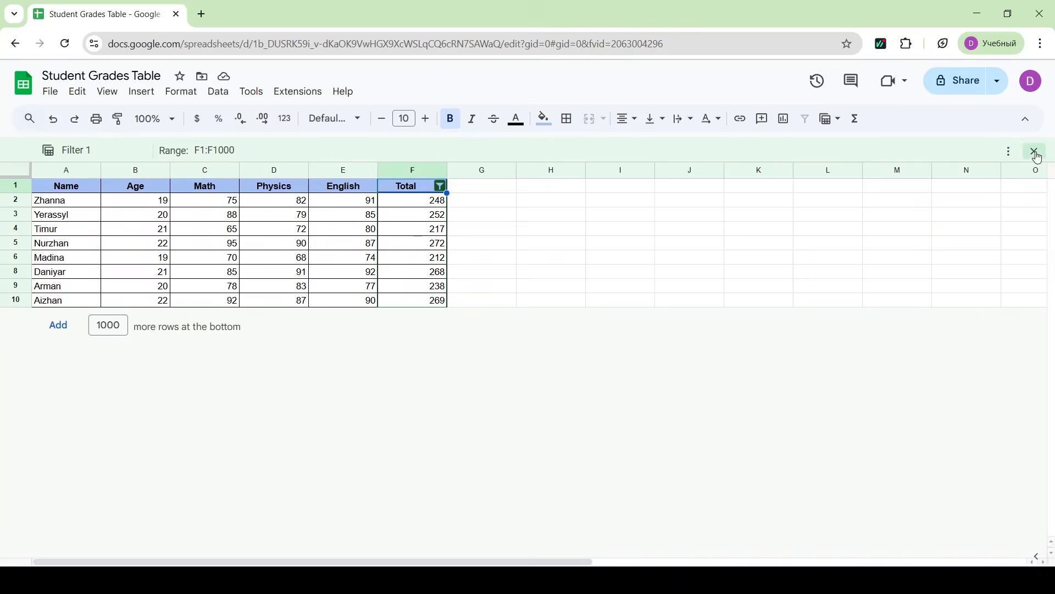
click(1034, 152)
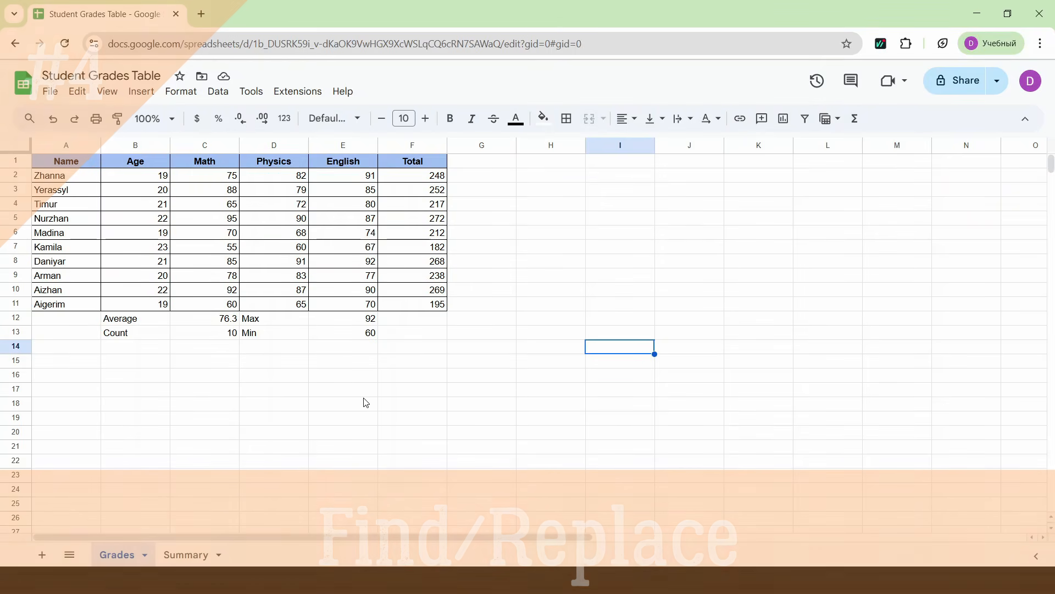
- Find "Math" in the document and replace all occurrences with "Algebra" across all sheets
click(28, 119)
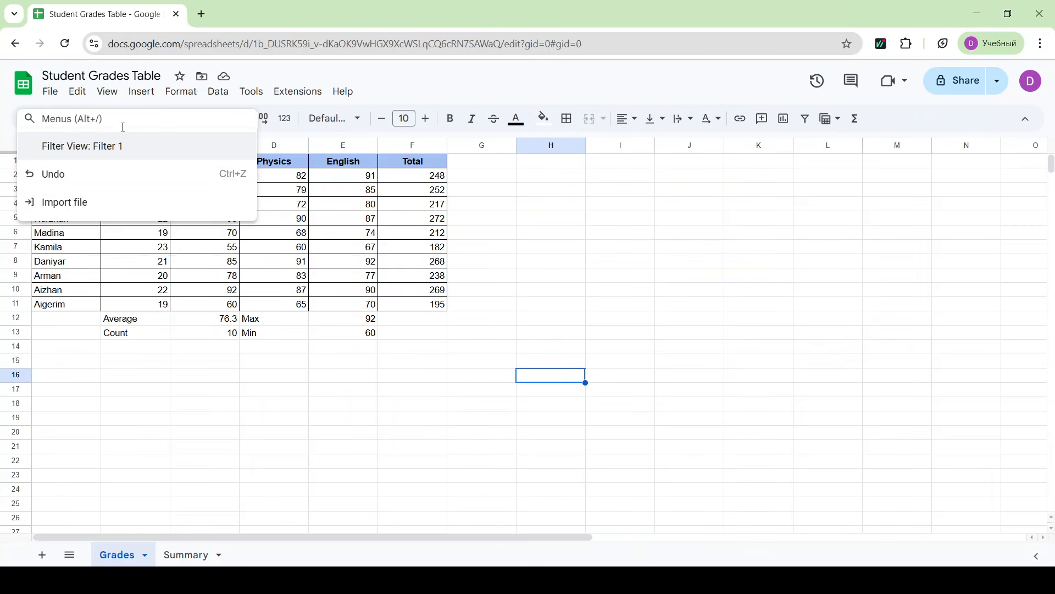
text(Math)
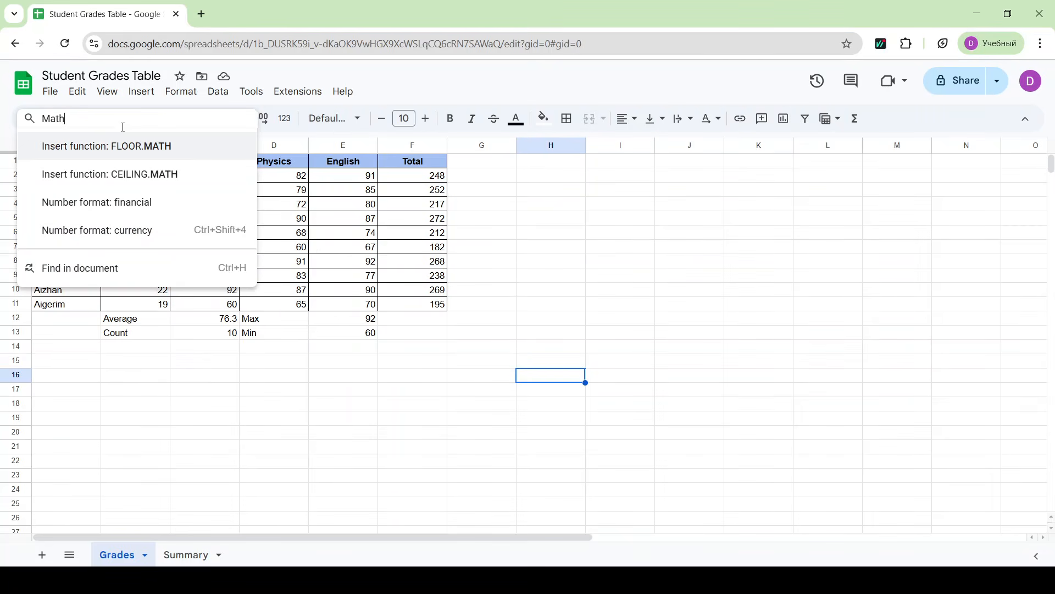
click(85, 271)
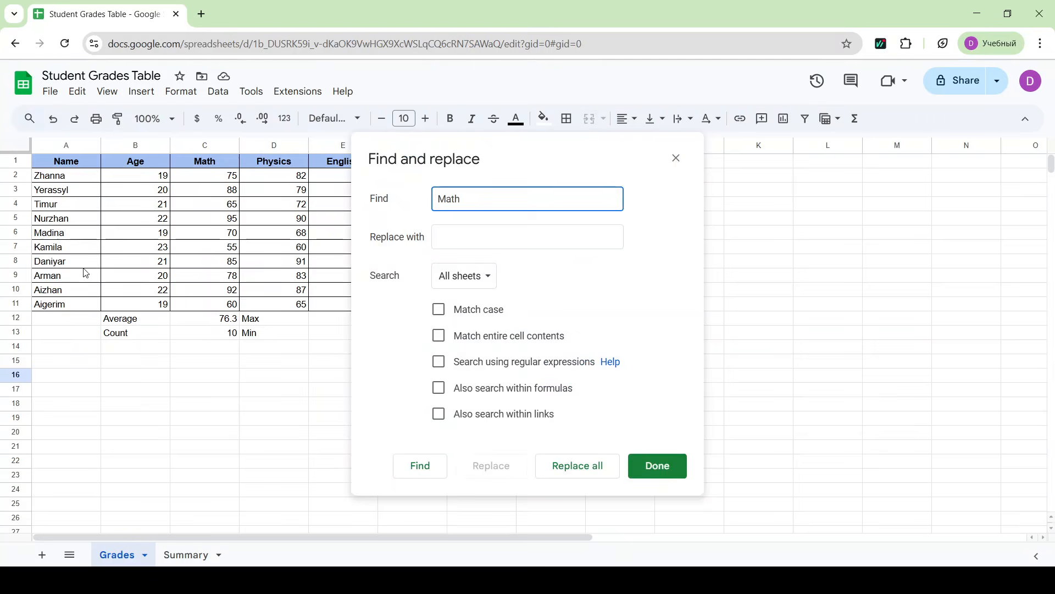
click(503, 234)
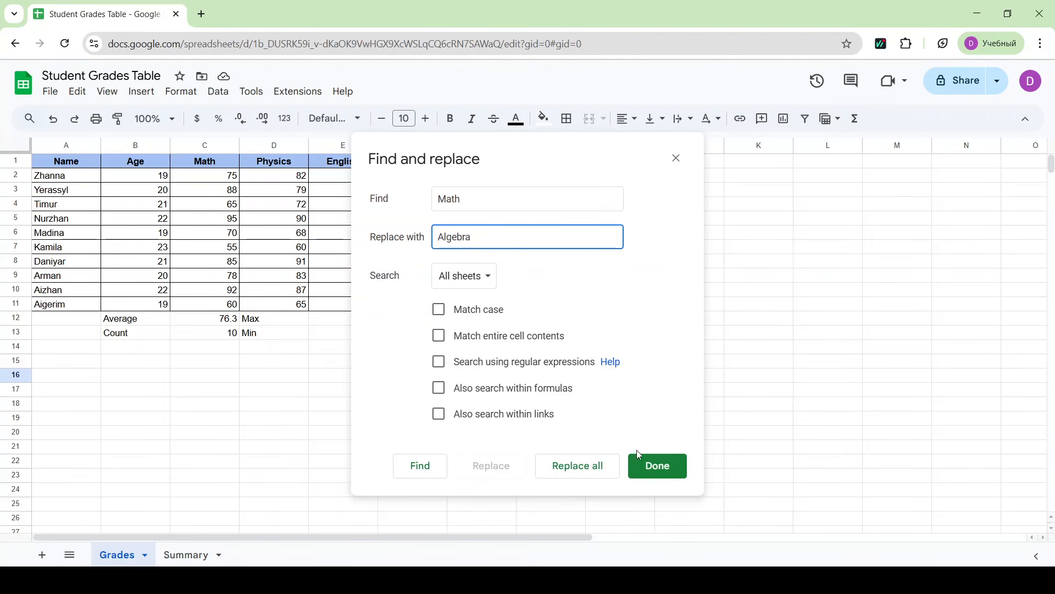
click(579, 466)
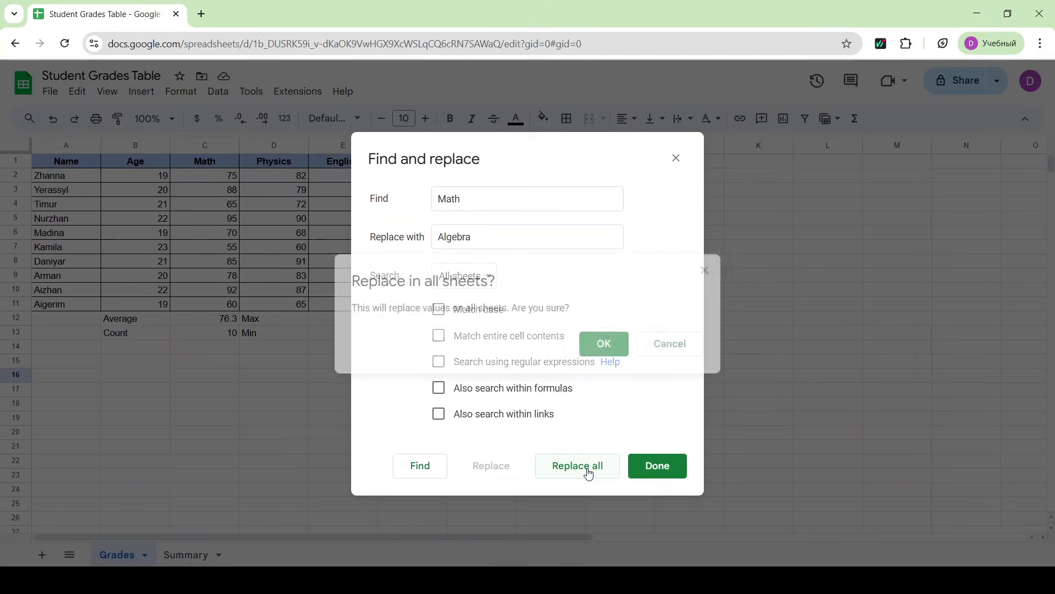
click(605, 344)
click(643, 475)
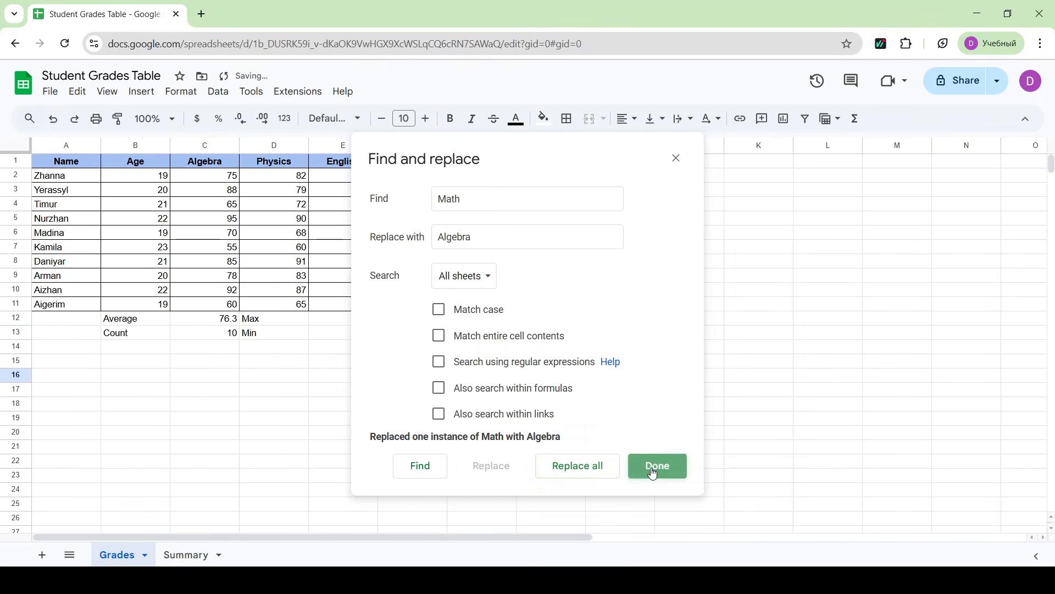
click(194, 167)
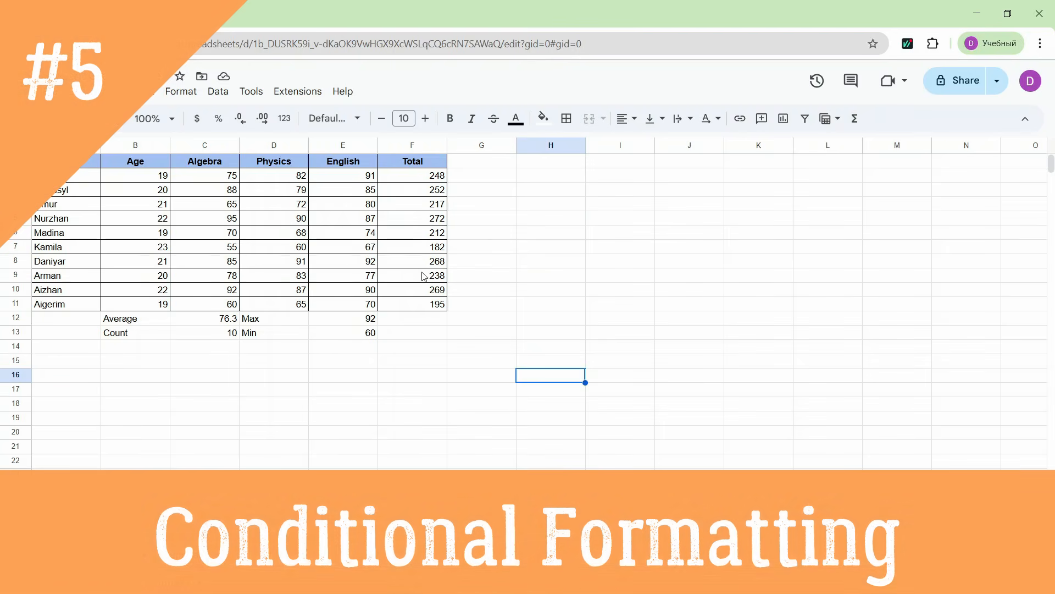
- Add a conditional formatting rule to the Total values in F2:F11 for cells less than 200
drag(413, 174, 423, 307)
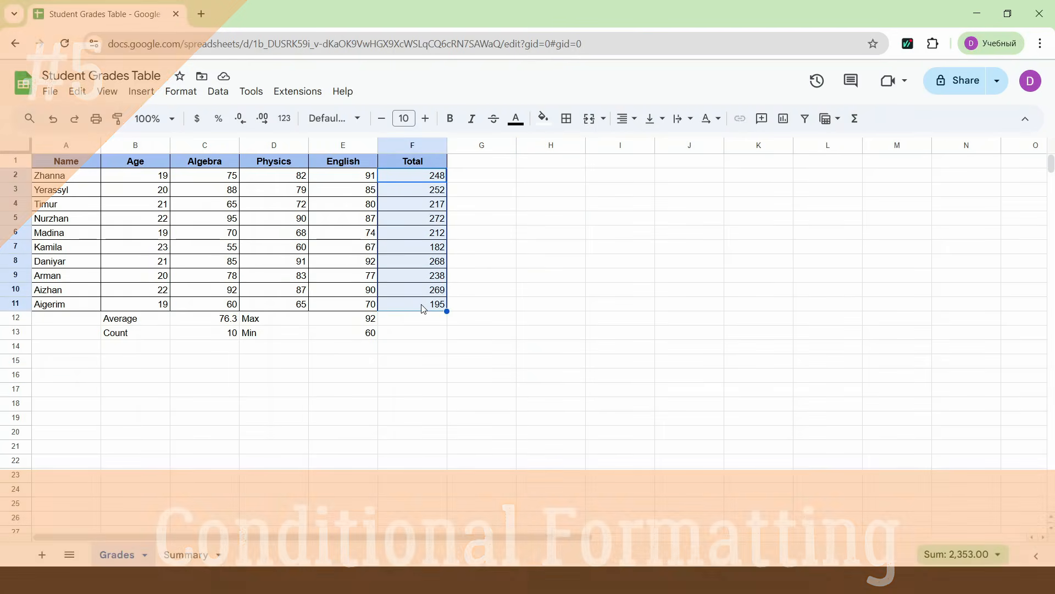
click(545, 119)
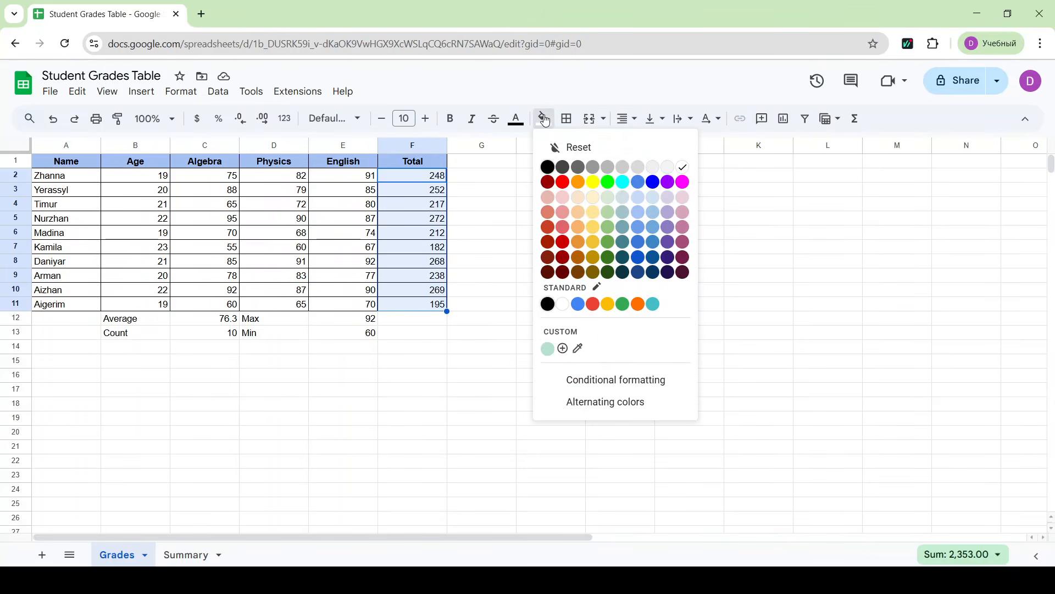
click(596, 385)
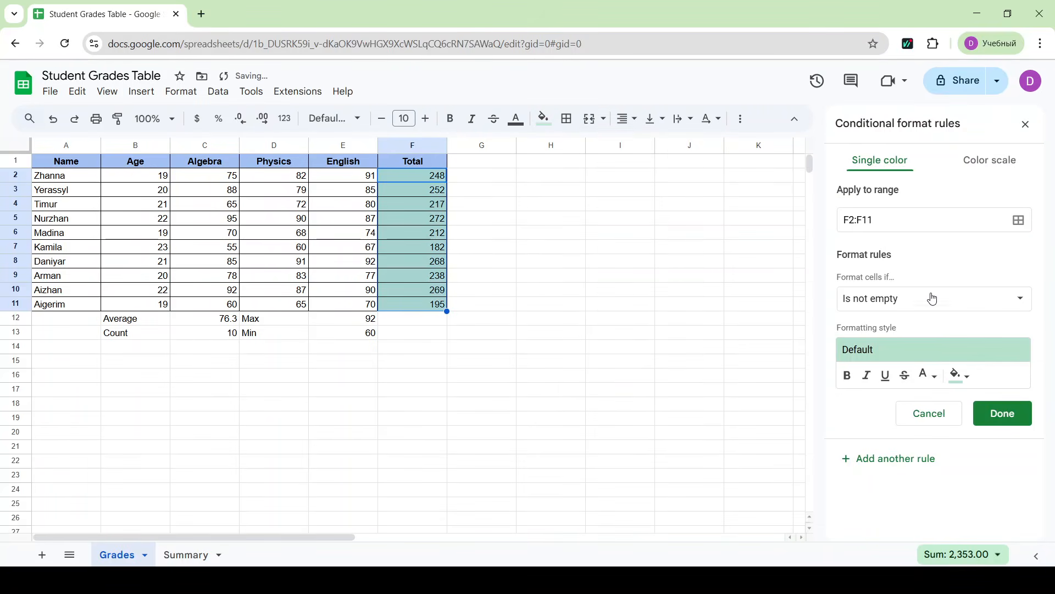
click(931, 302)
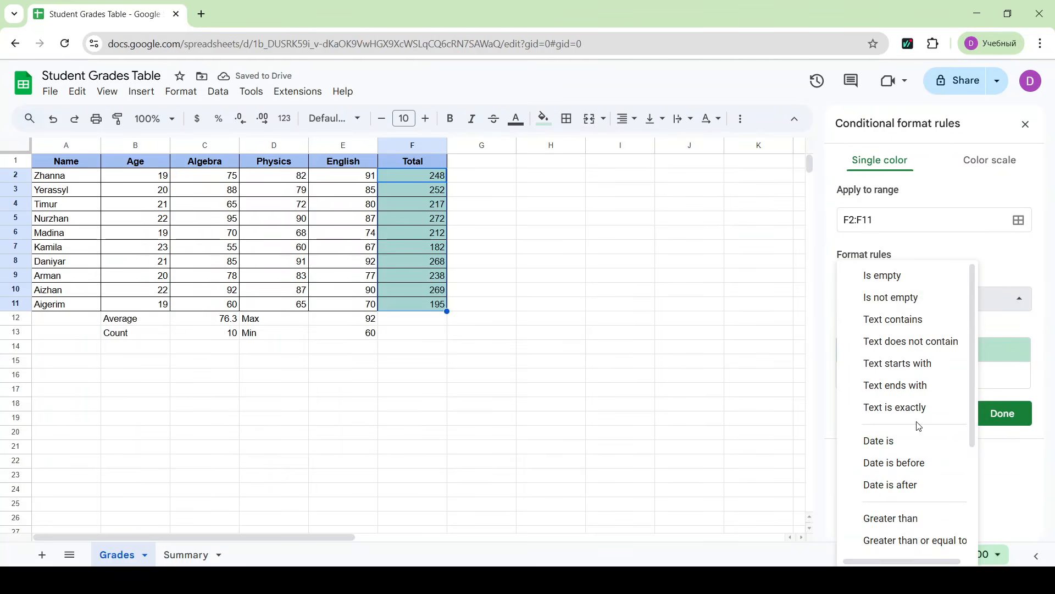
scroll(915, 421, down, 3)
click(896, 399)
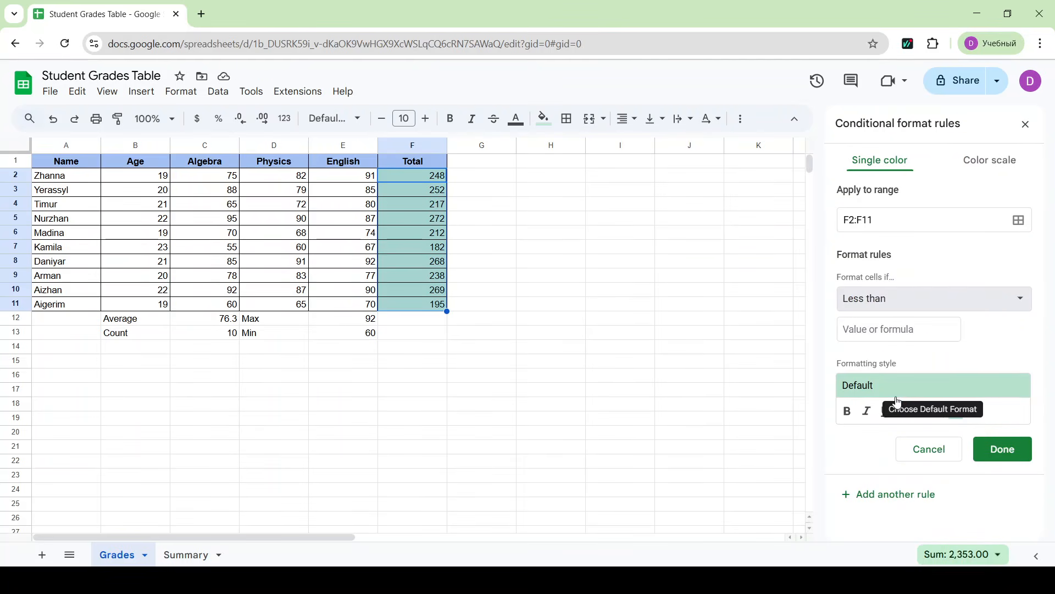
click(902, 332)
text(200)
- Give the less-than-200 rule a green fill color and save it
click(960, 411)
click(962, 411)
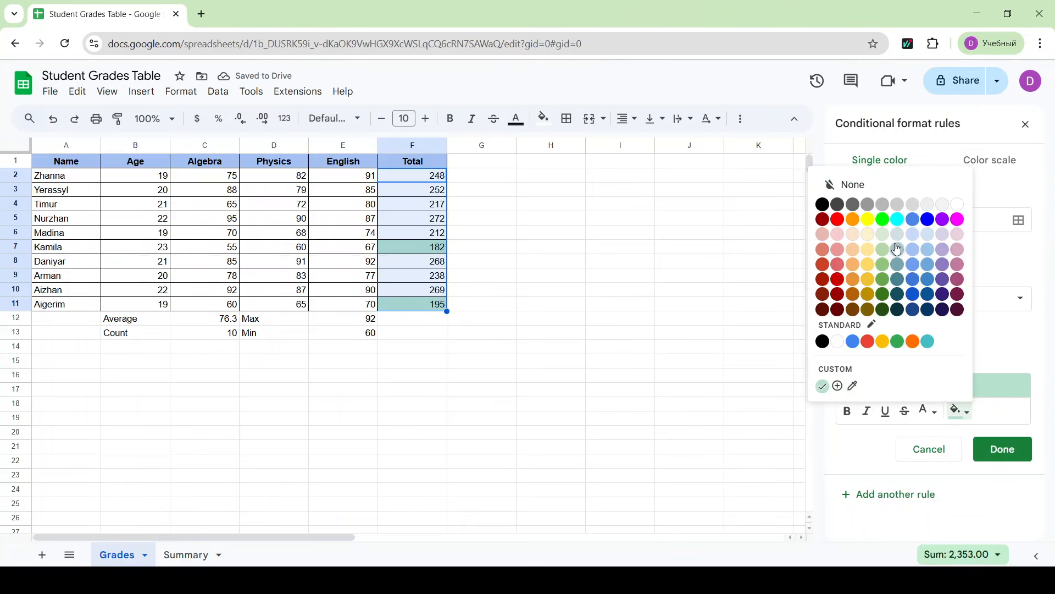
click(885, 277)
click(1003, 449)
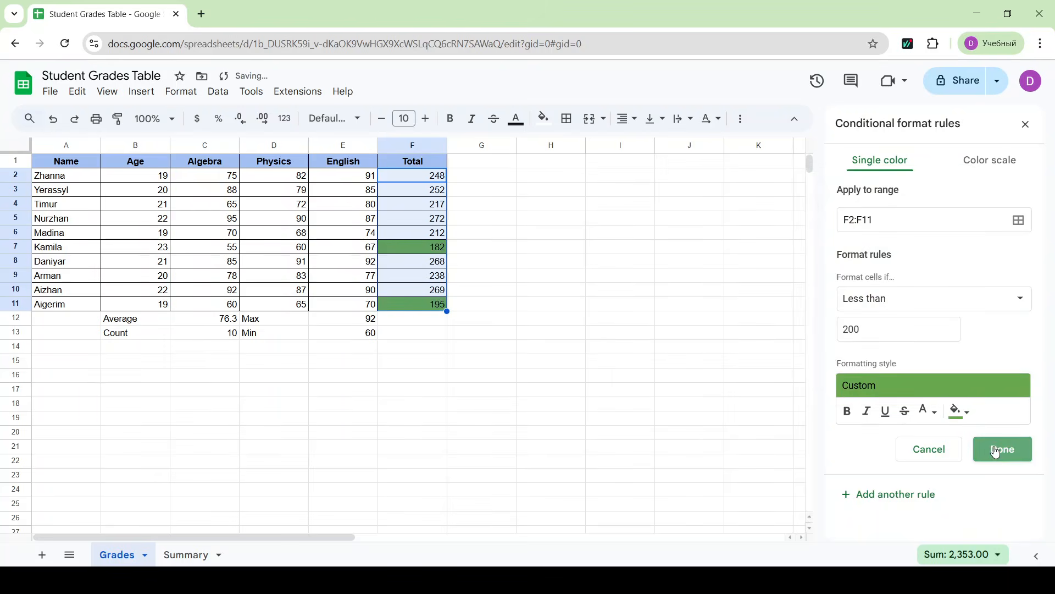
- Add a second conditional formatting rule to F2:F11 that fills values greater than or equal to 250 with yellow
click(911, 218)
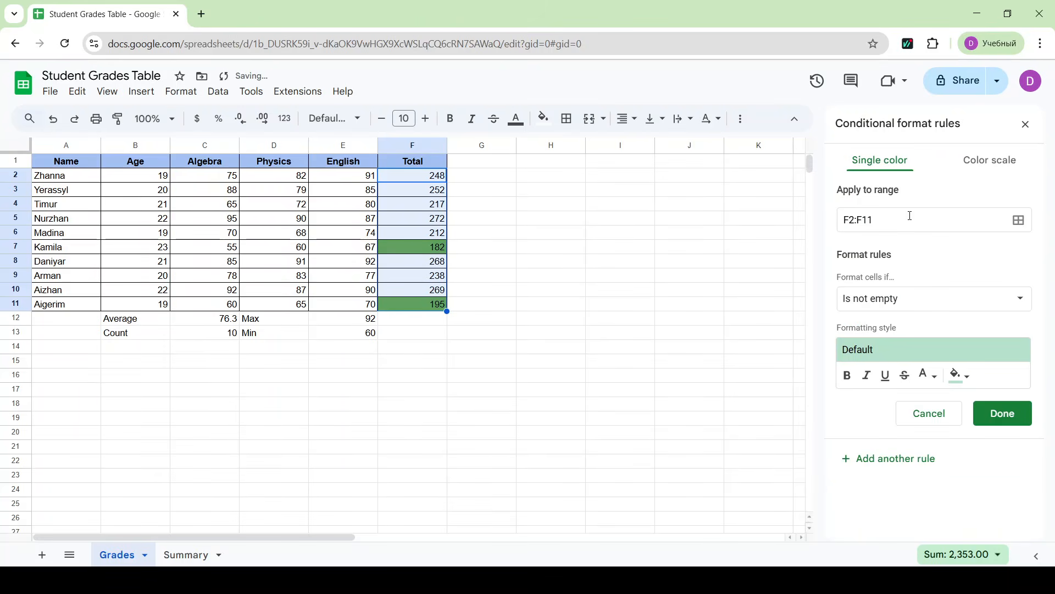
click(900, 302)
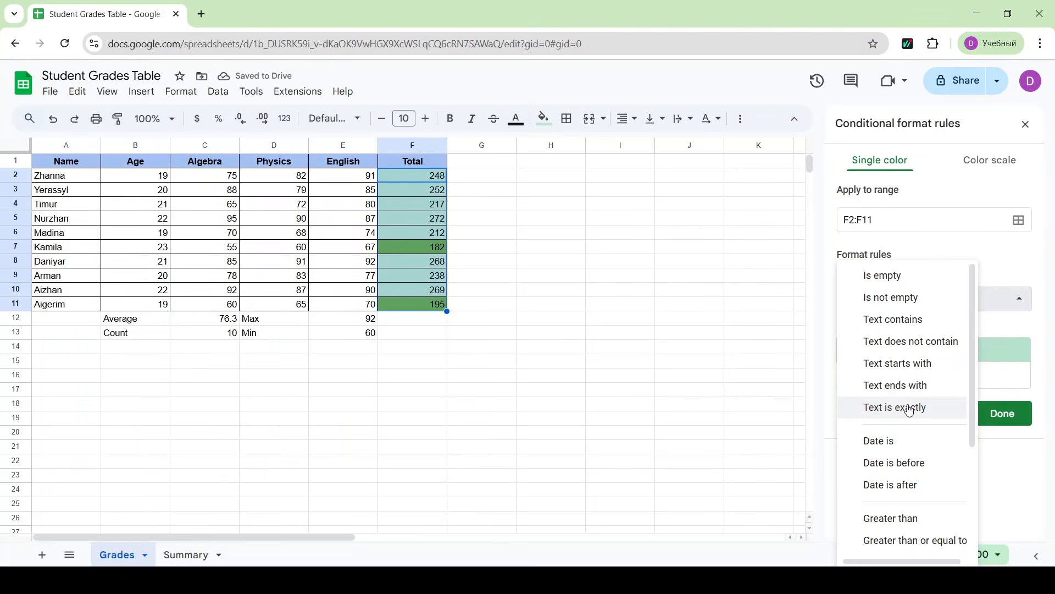
scroll(910, 409, down, 3)
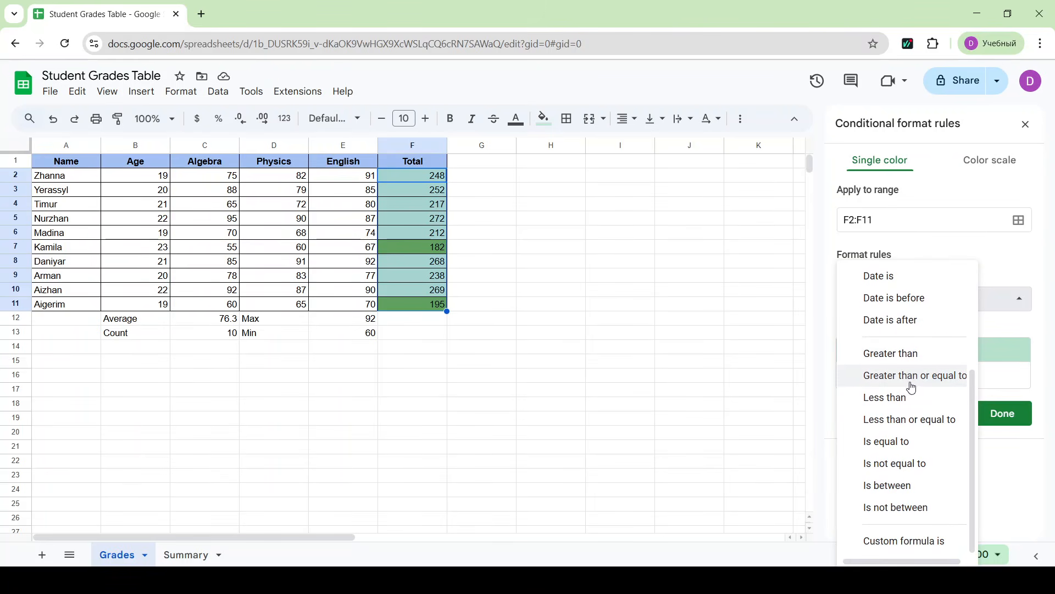
click(919, 383)
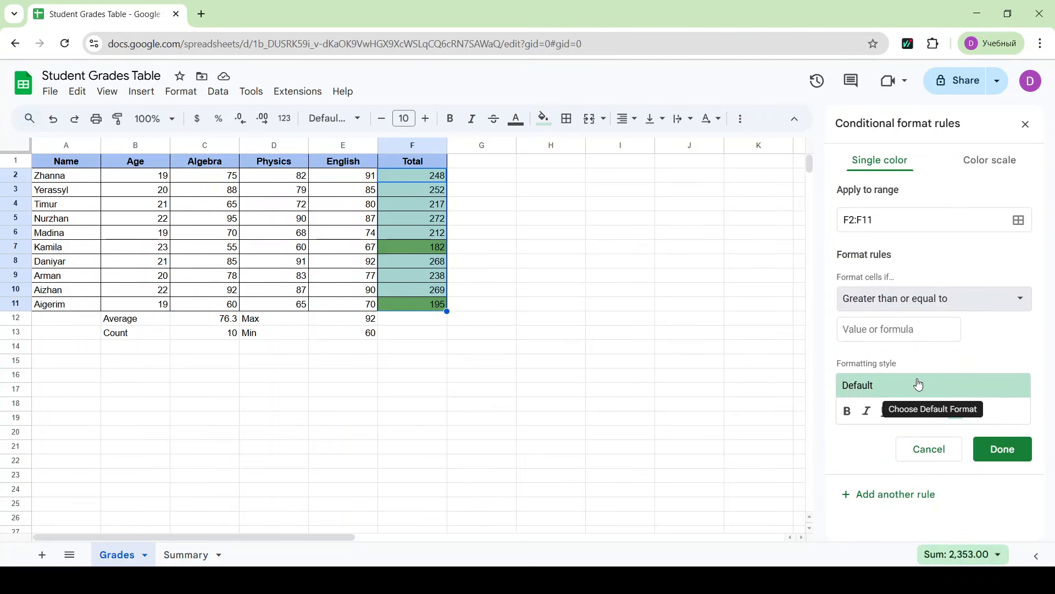
click(901, 331)
text(250)
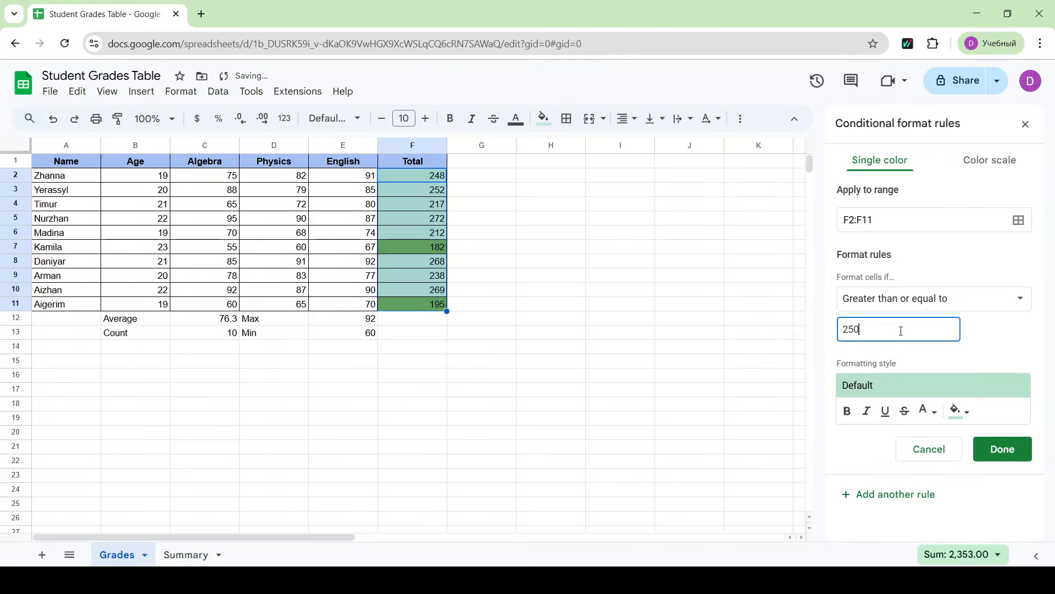
click(963, 419)
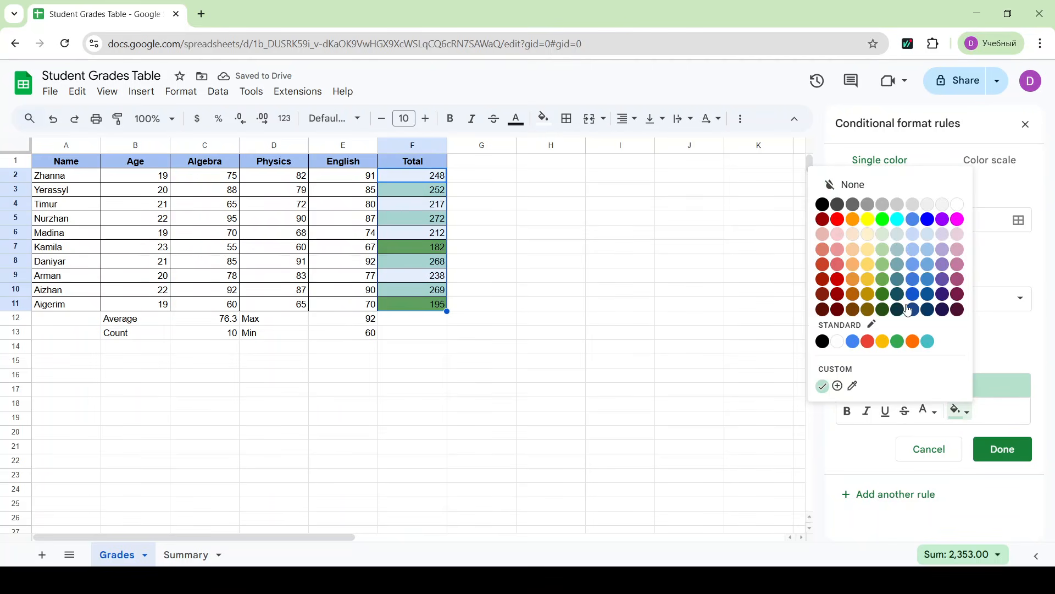
click(868, 265)
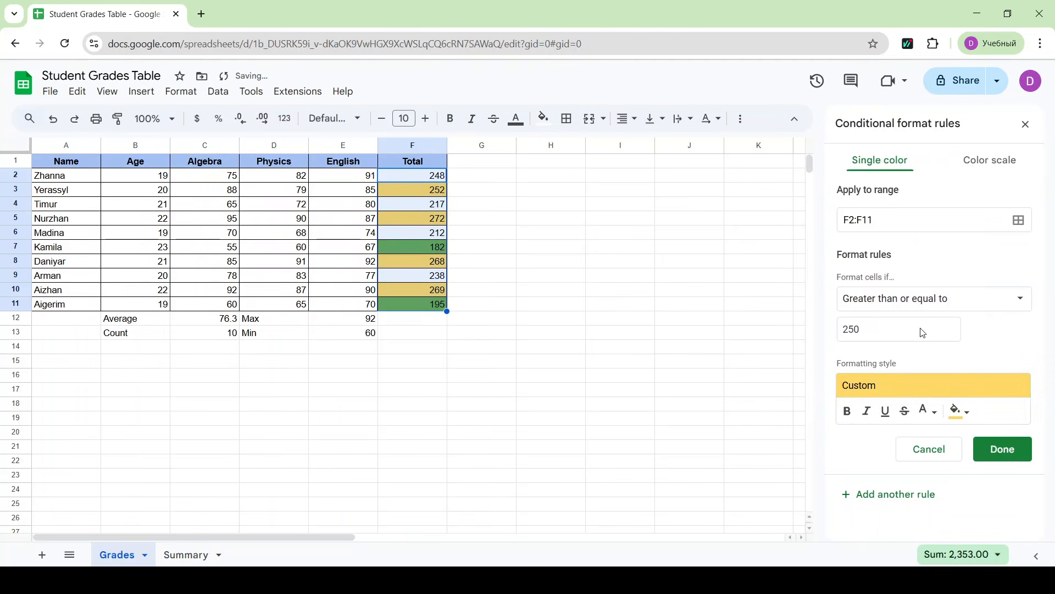
click(991, 449)
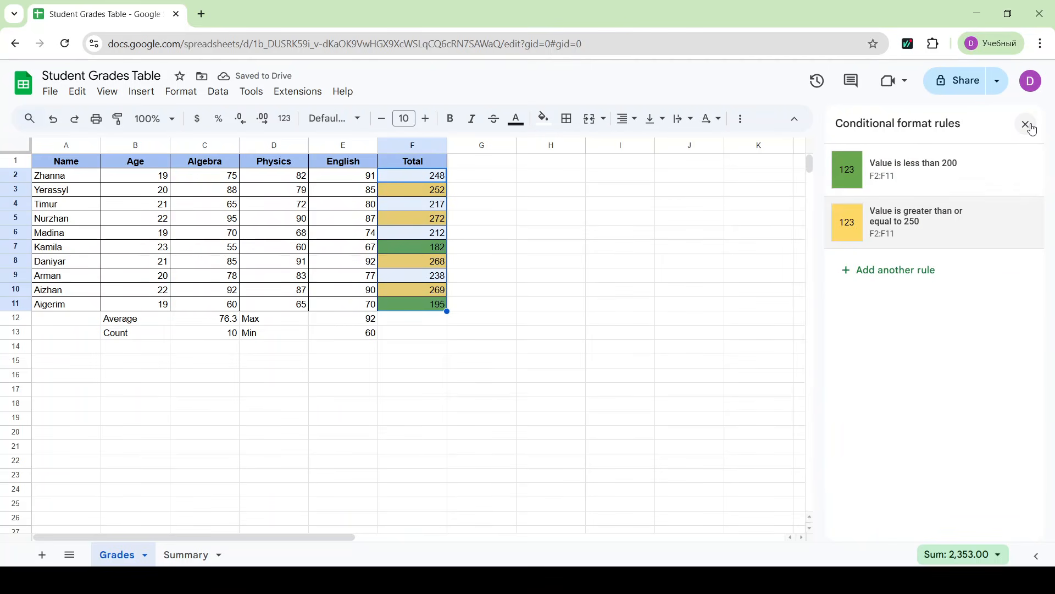
click(583, 369)
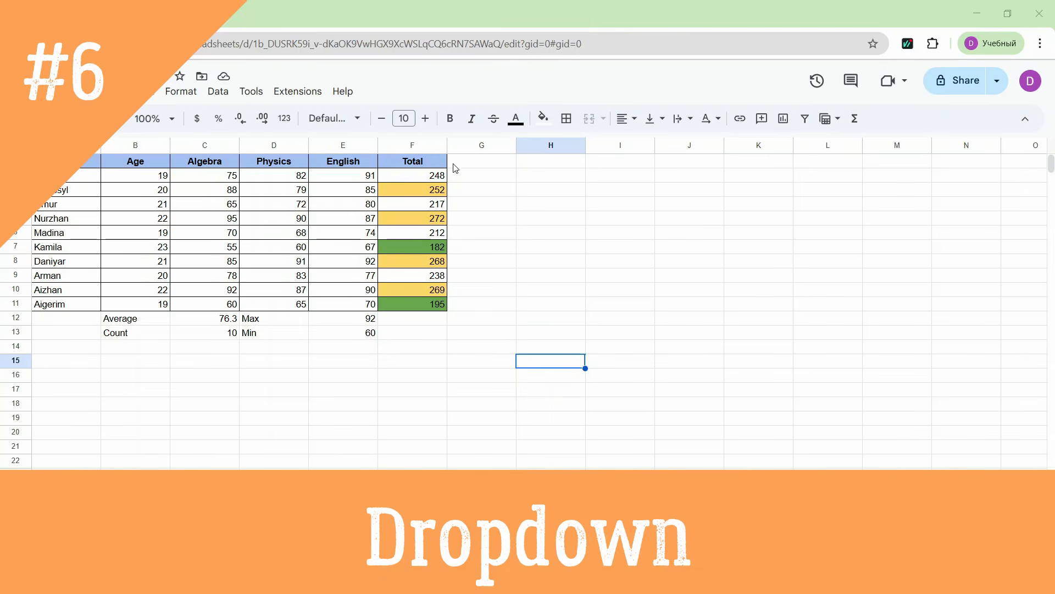
- Insert one column to the right of the Total column and apply all borders to G1:G11
click(417, 146)
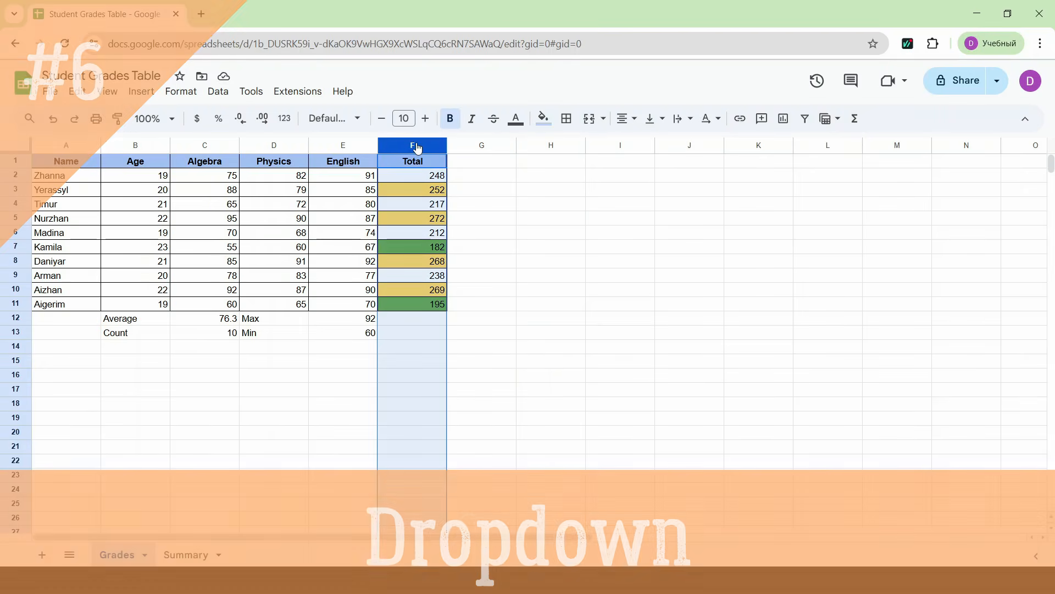
right_click(416, 146)
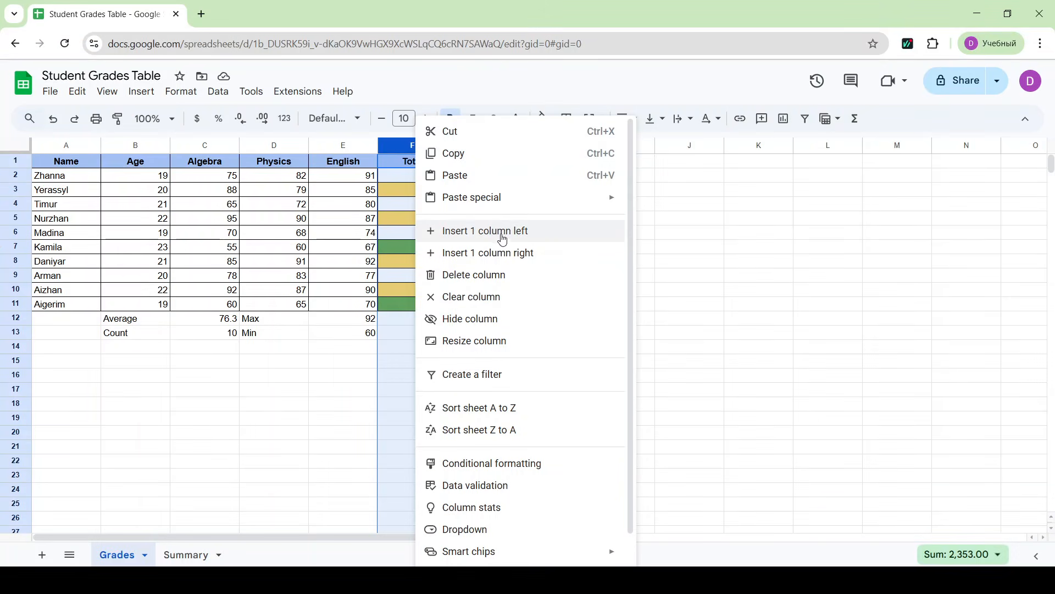
click(518, 256)
click(556, 259)
drag(482, 161, 482, 304)
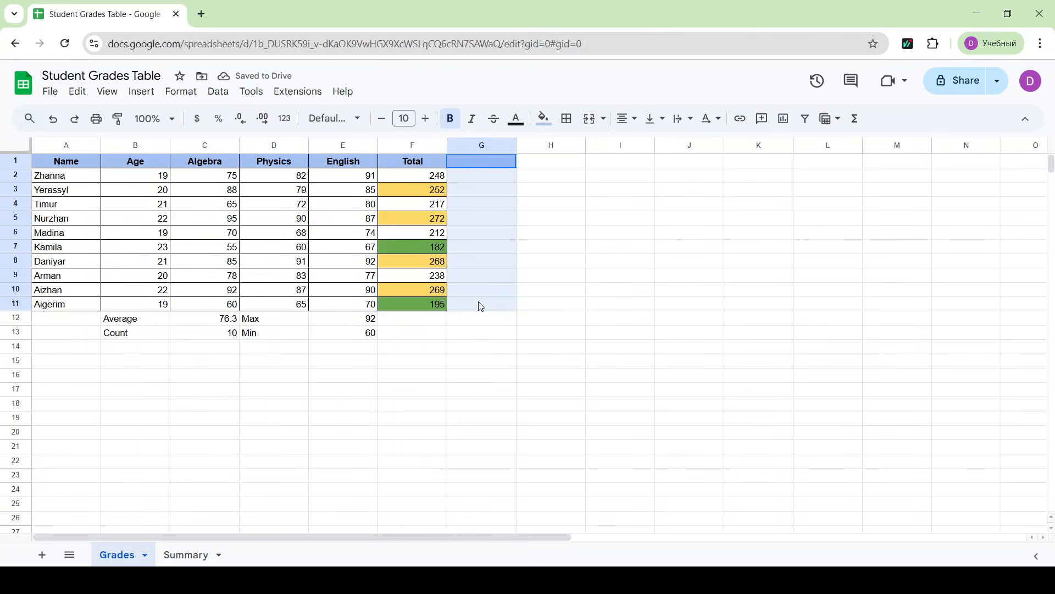
click(567, 119)
click(573, 149)
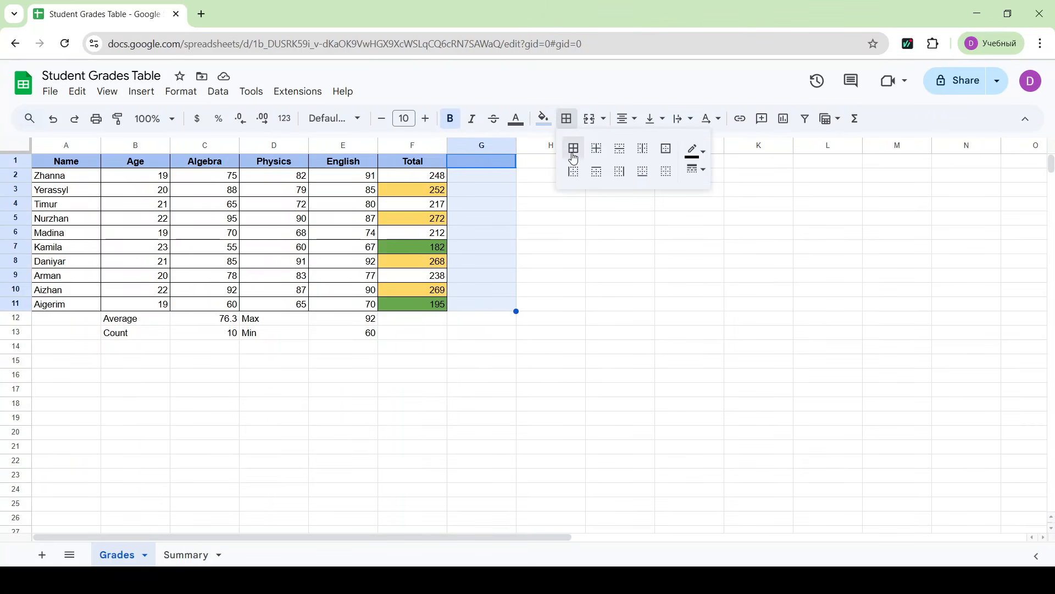
- Enter "Status" as the header of the new column in G1
click(485, 162)
double_click(487, 163)
text(S)
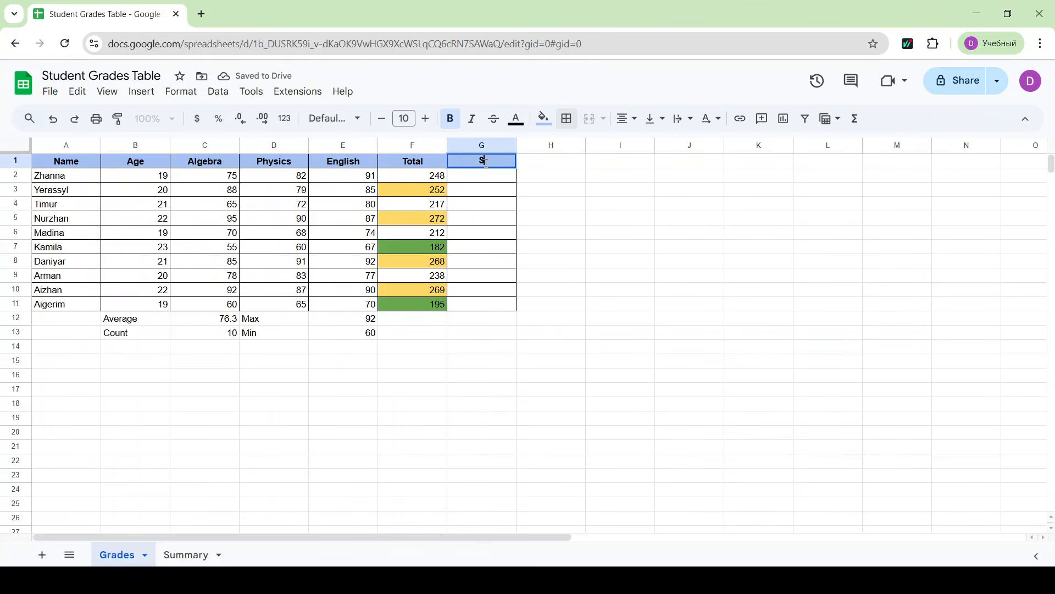
text(tatus)
key(Return)
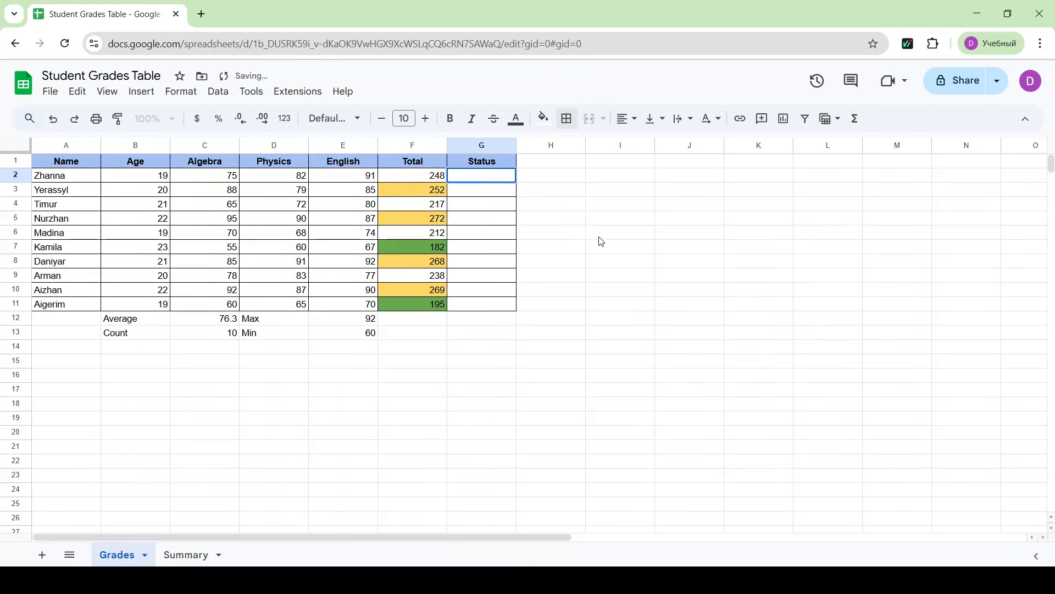
- Insert a dropdown in G2:G11 with the options "Pass" and "Fail"
drag(478, 177, 476, 310)
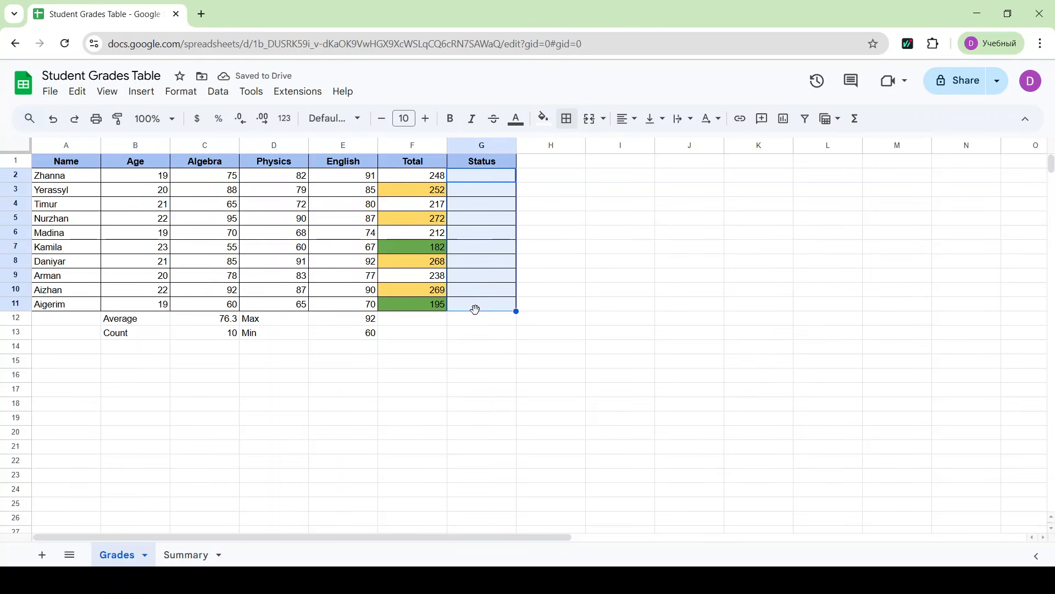
click(142, 93)
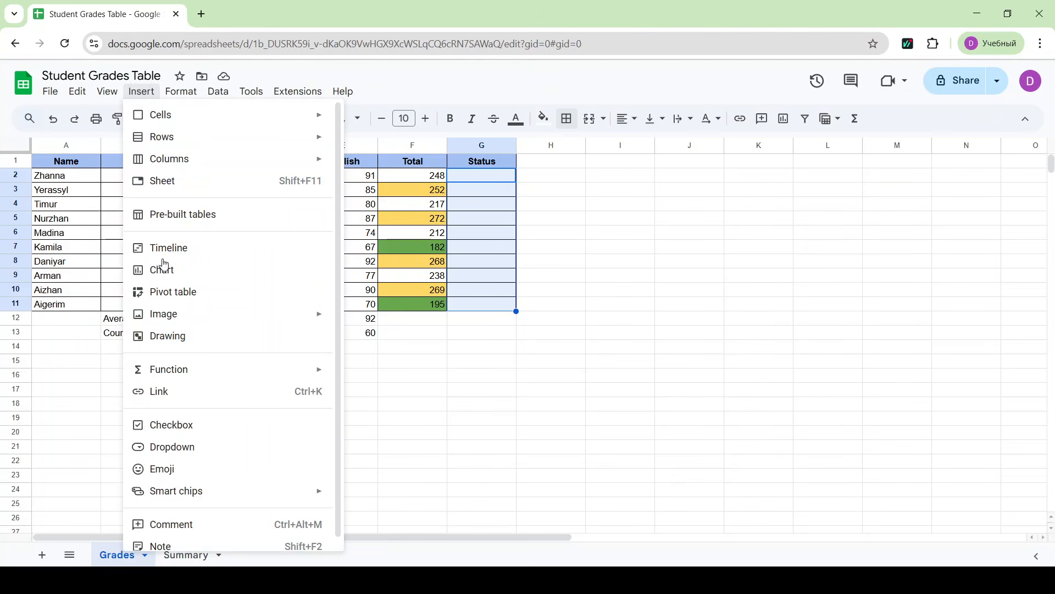
click(194, 451)
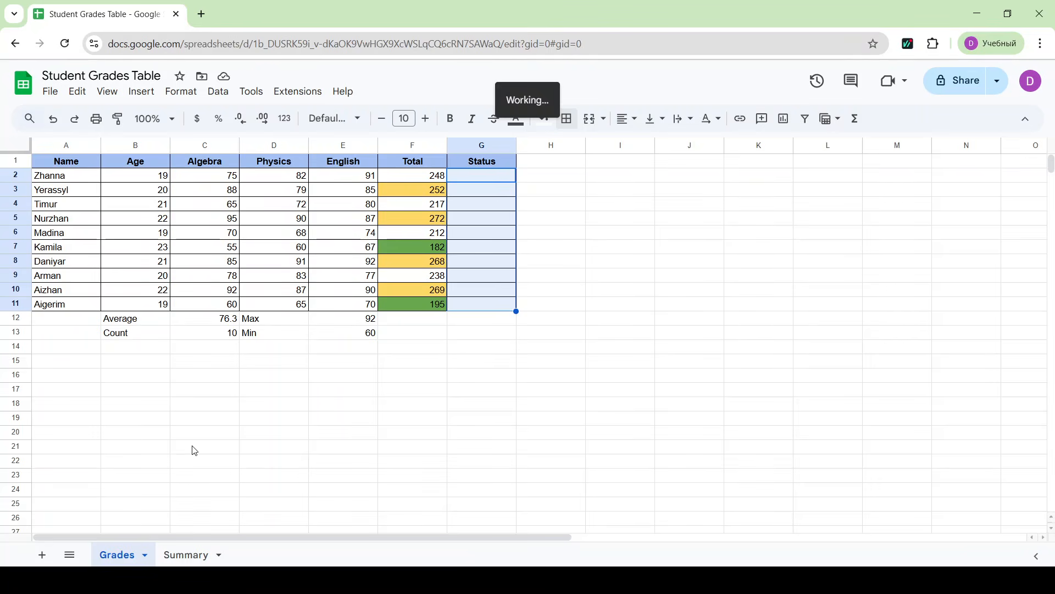
drag(934, 285, 852, 287)
text(Pas)
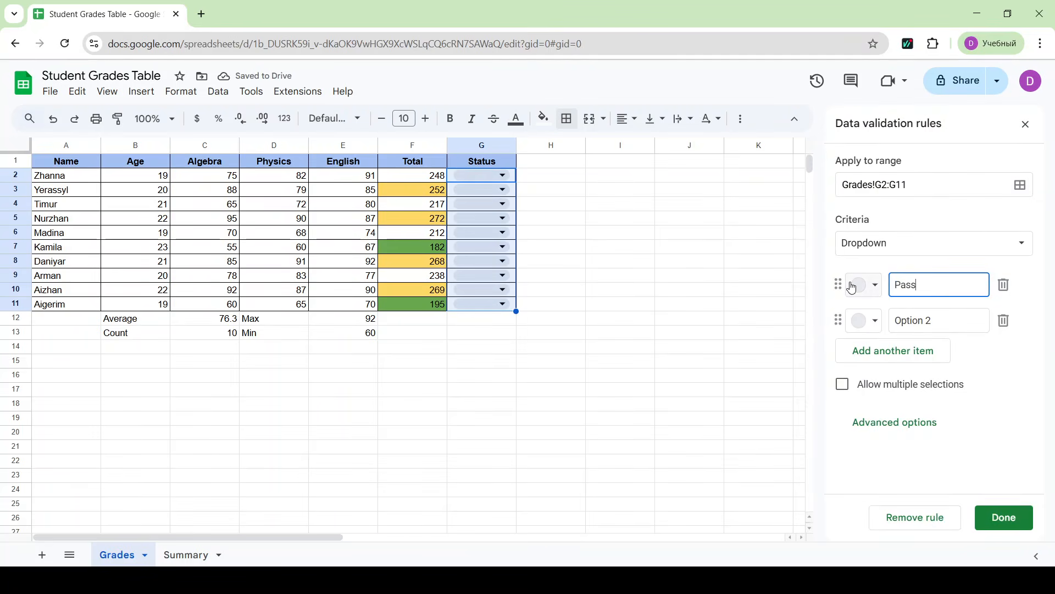
text(s)
drag(941, 320, 889, 325)
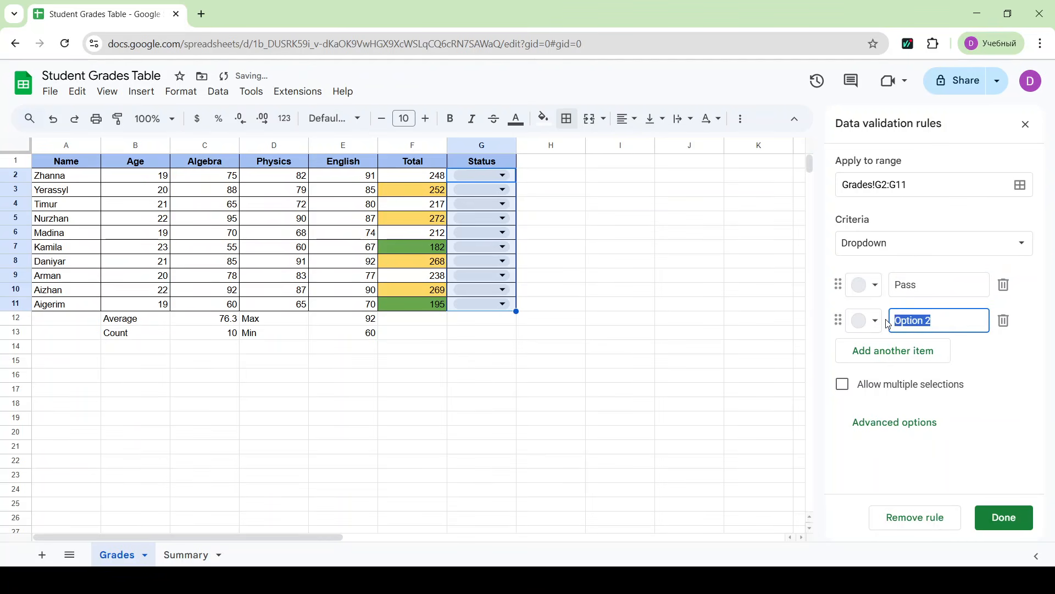
text(Fail)
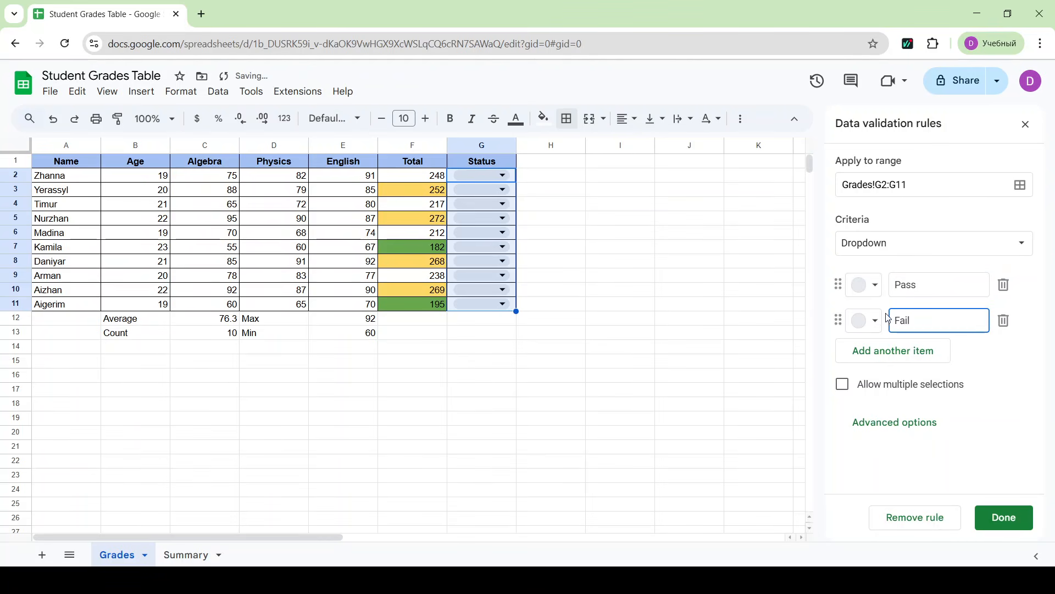
- Color the Pass option dark green and the Fail option dark red, and save the dropdown rule
click(871, 285)
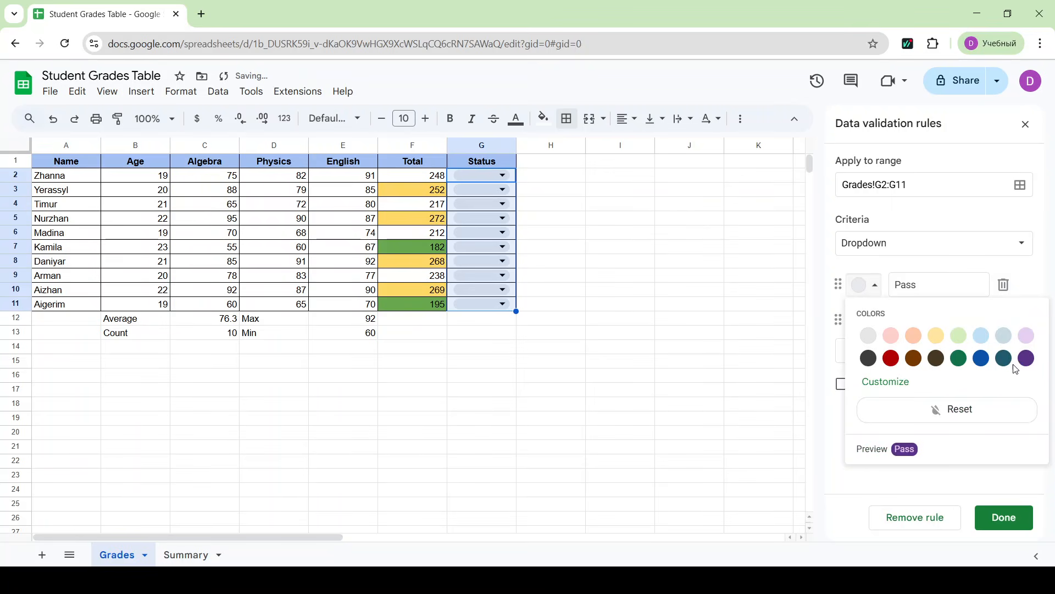
click(960, 359)
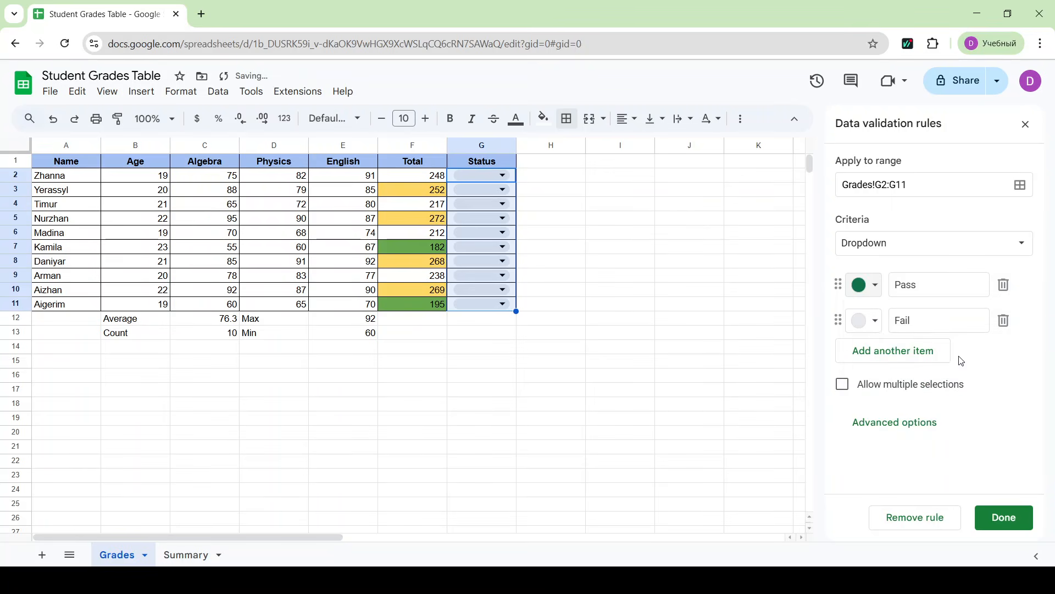
click(866, 323)
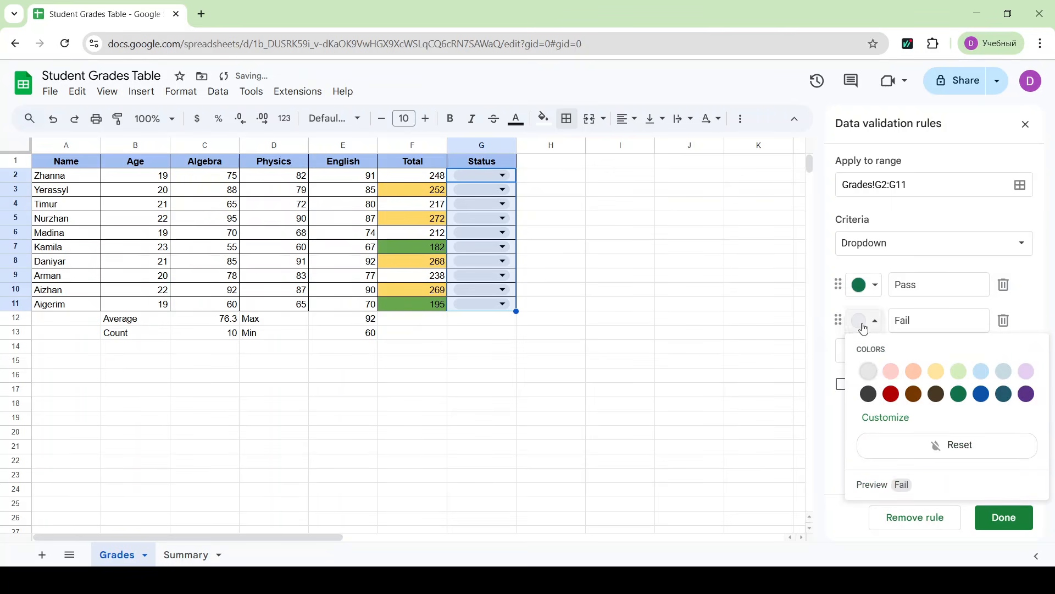
click(891, 394)
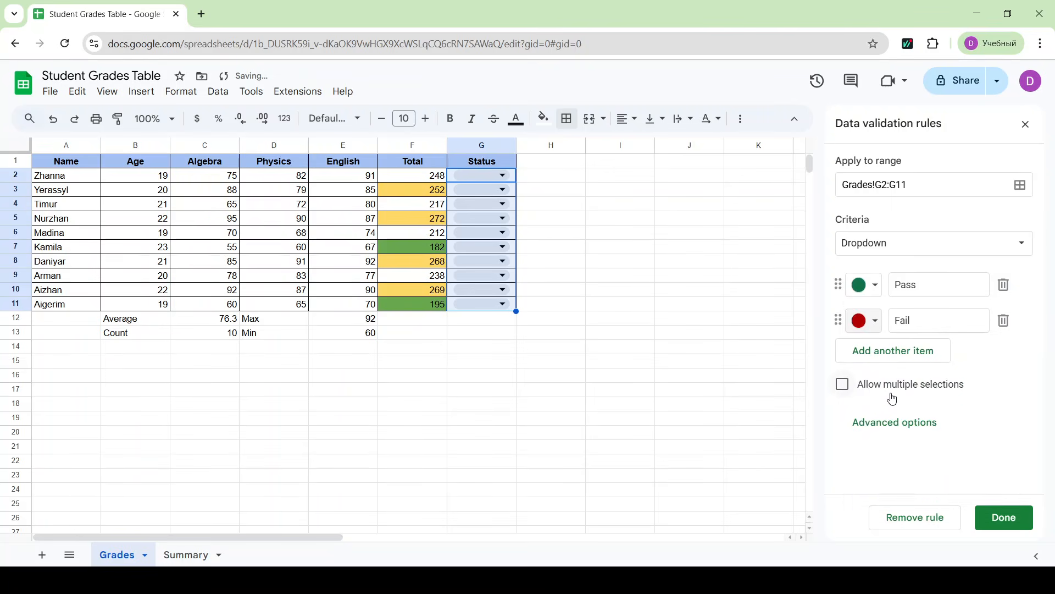
click(1011, 525)
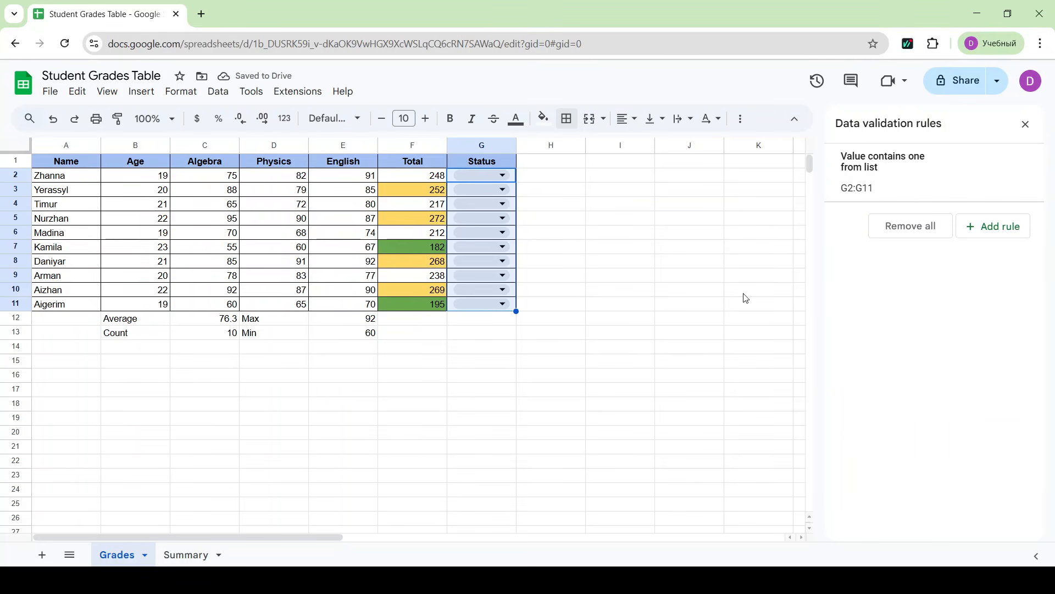
click(1026, 124)
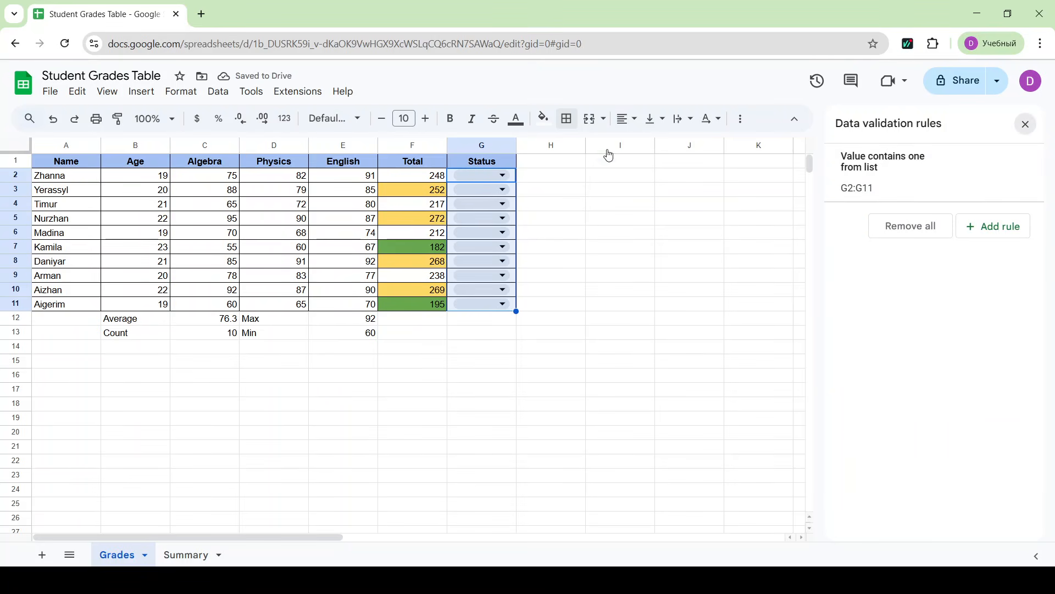
- Set the Status dropdowns to Fail in G2, G4 and G6, and to Pass in G3 and G5
click(490, 175)
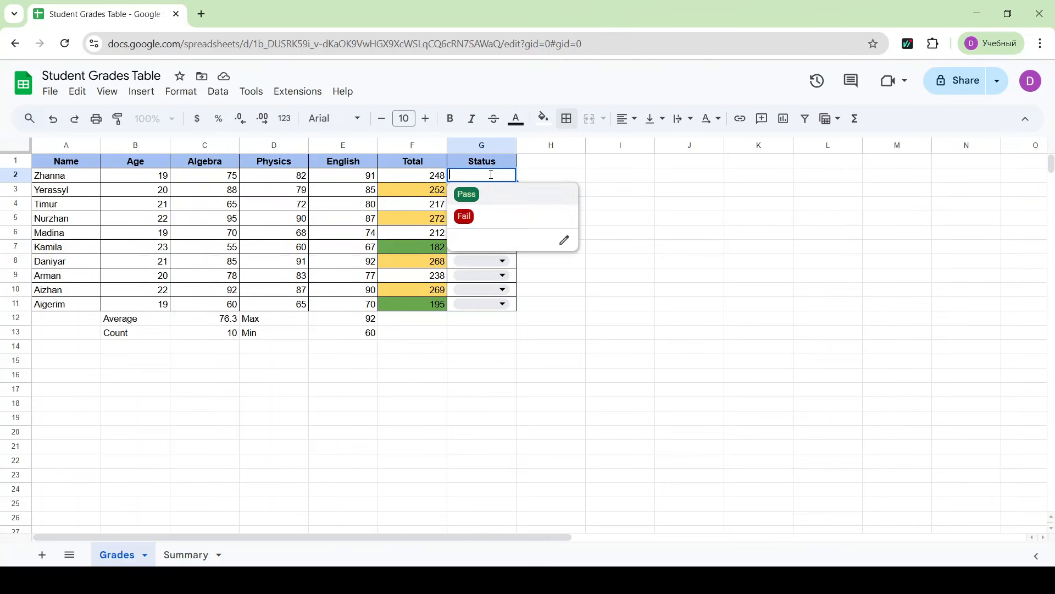
click(466, 217)
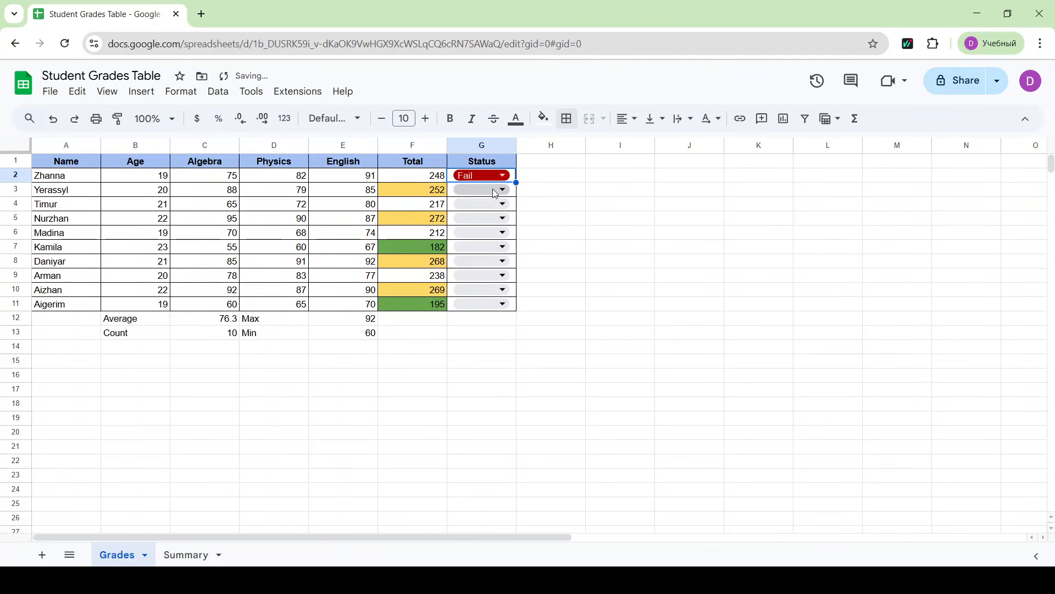
click(497, 190)
click(488, 208)
click(492, 204)
click(481, 250)
click(492, 218)
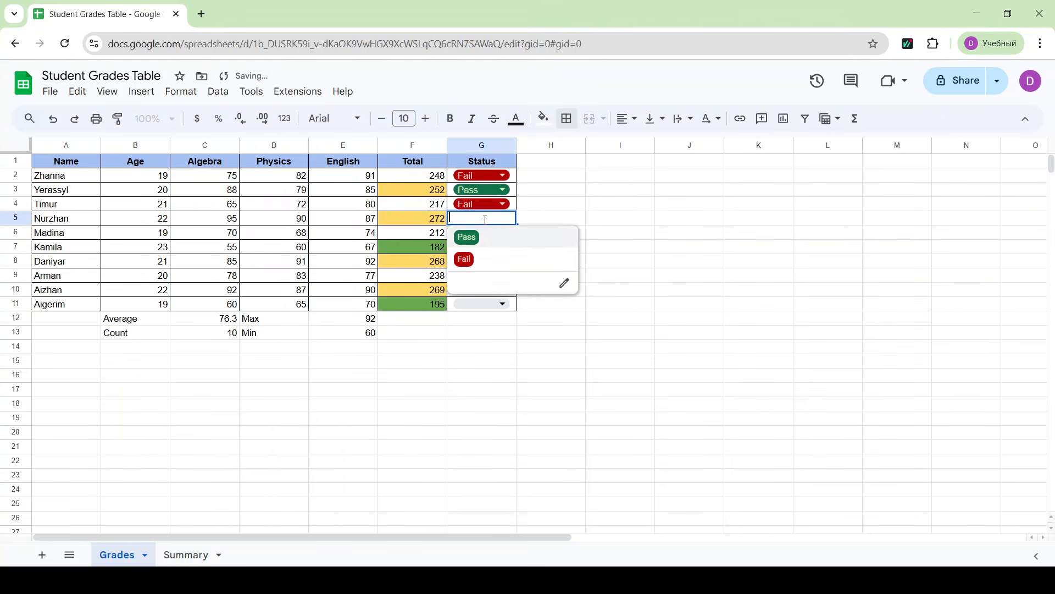
click(467, 237)
click(492, 232)
click(465, 273)
- Set the Status dropdowns to Fail in G7, G9 and G11, and to Pass in G8 and G10
click(492, 247)
click(473, 289)
click(480, 261)
click(470, 280)
click(487, 275)
click(473, 318)
click(488, 289)
click(488, 310)
click(488, 309)
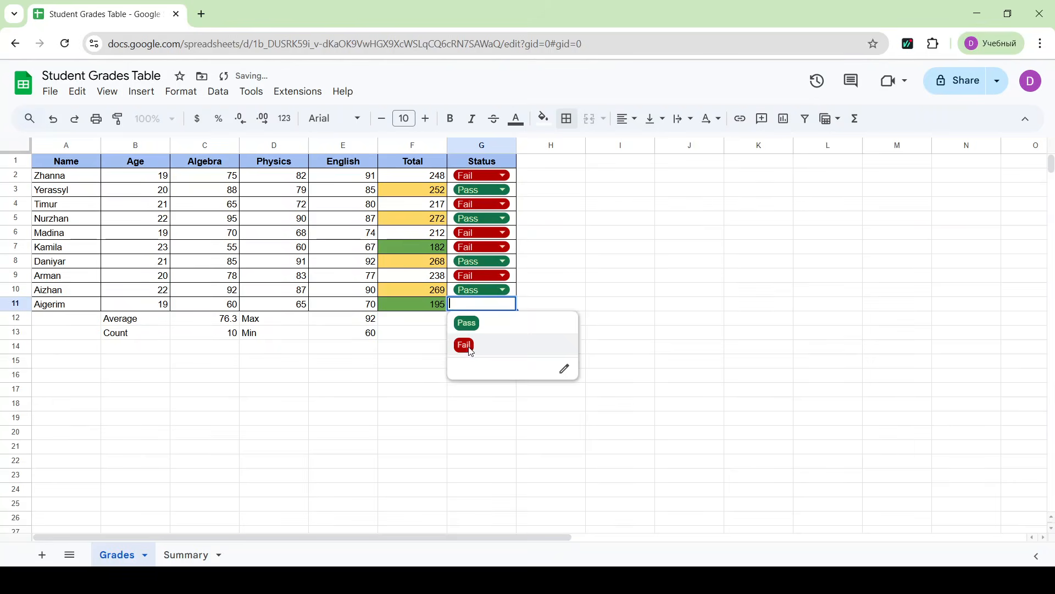
click(464, 347)
click(605, 343)
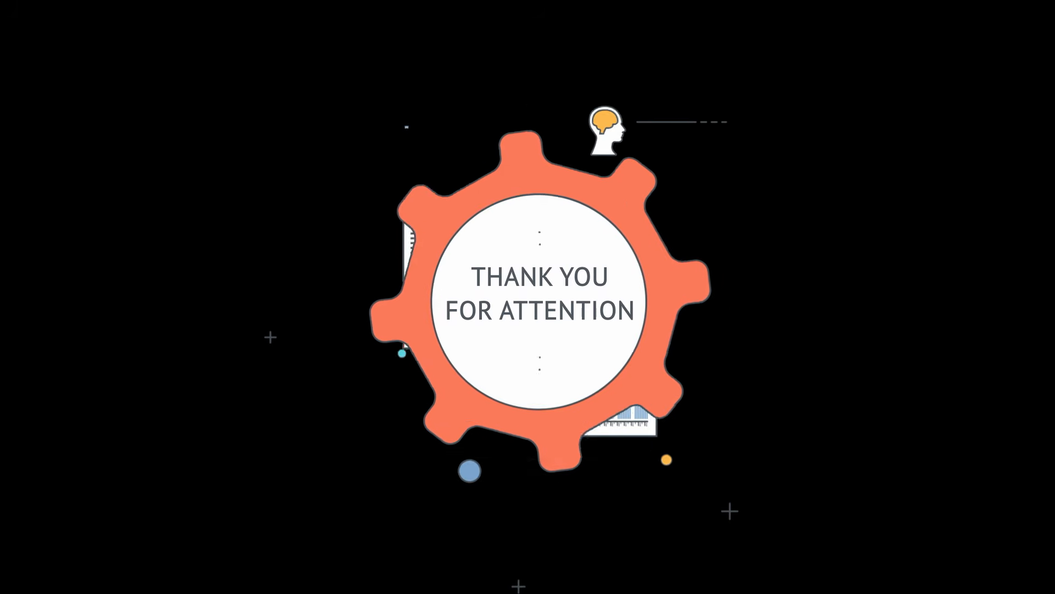